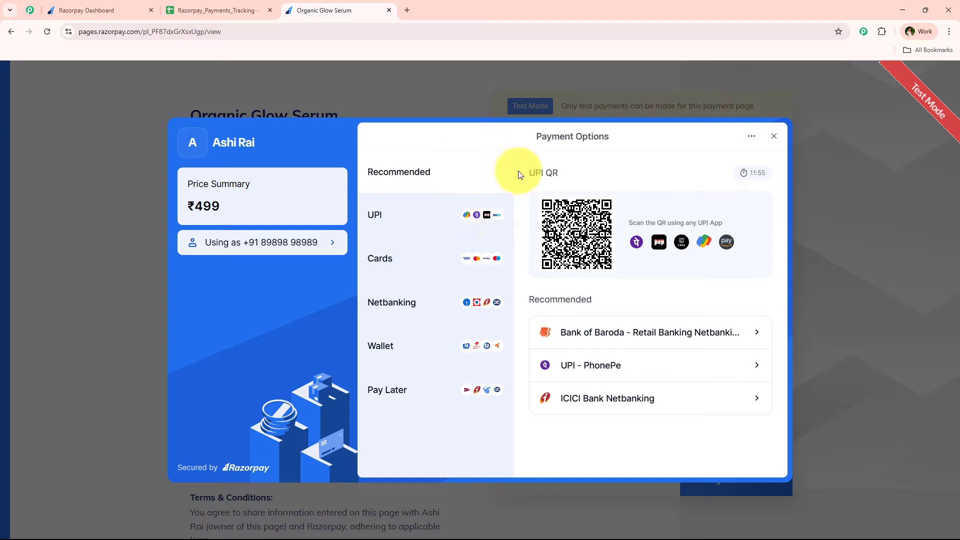
Pay for the Organic Glow Serum by UPI, using the test UPI ID success@razorpay.
click(425, 224)
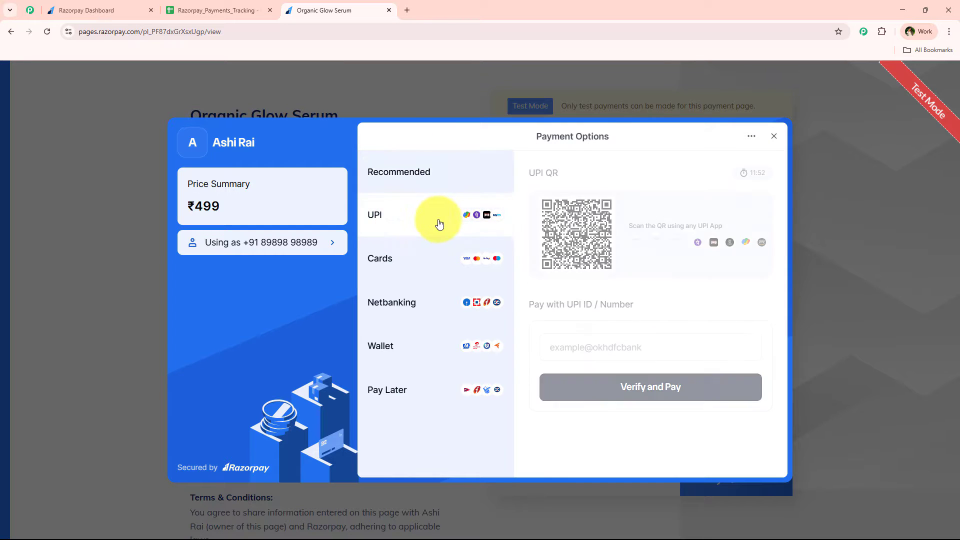
click(589, 344)
text(su)
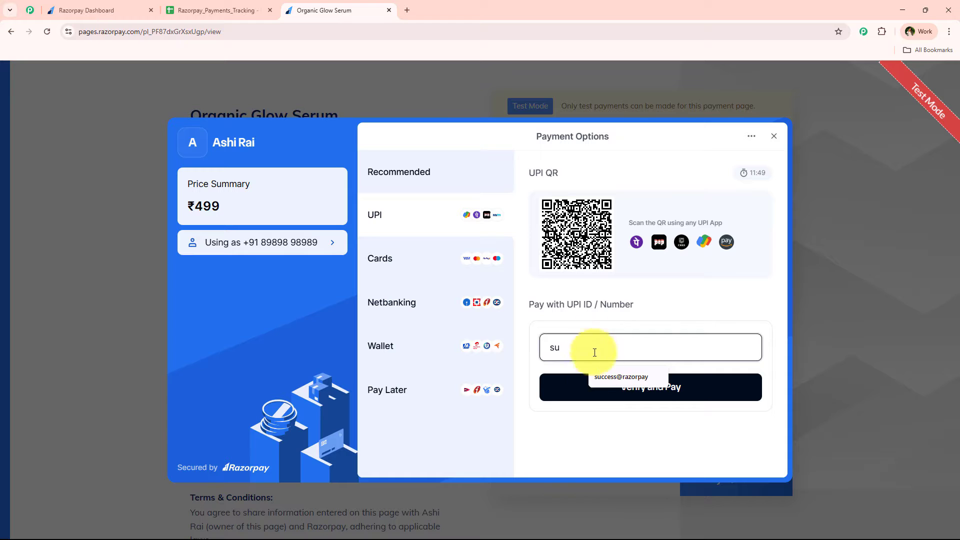
click(615, 379)
click(614, 386)
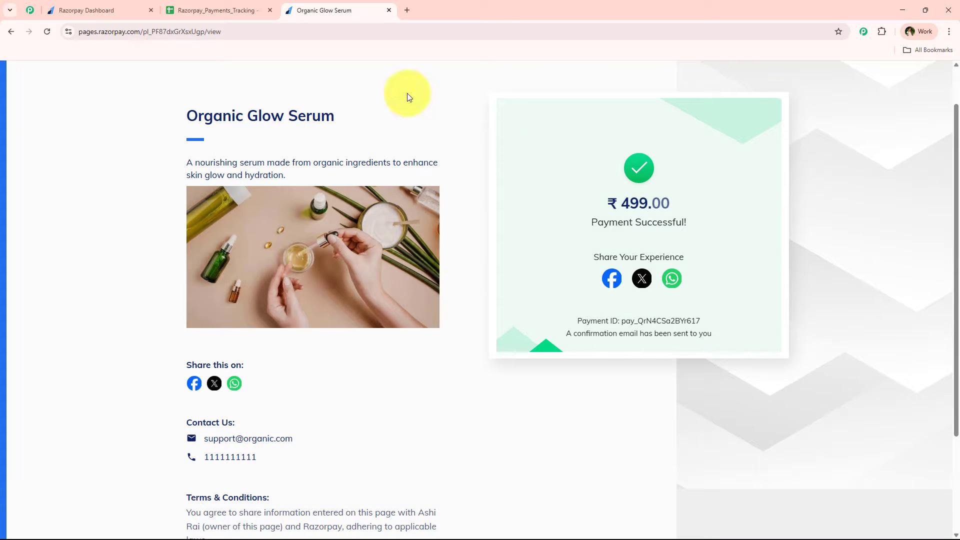
Check the name, phone, email, address and pin code in row 3 of the Razorpay_Payments_Tracking sheet against the payment made.
click(245, 6)
drag(157, 227, 556, 225)
click(514, 301)
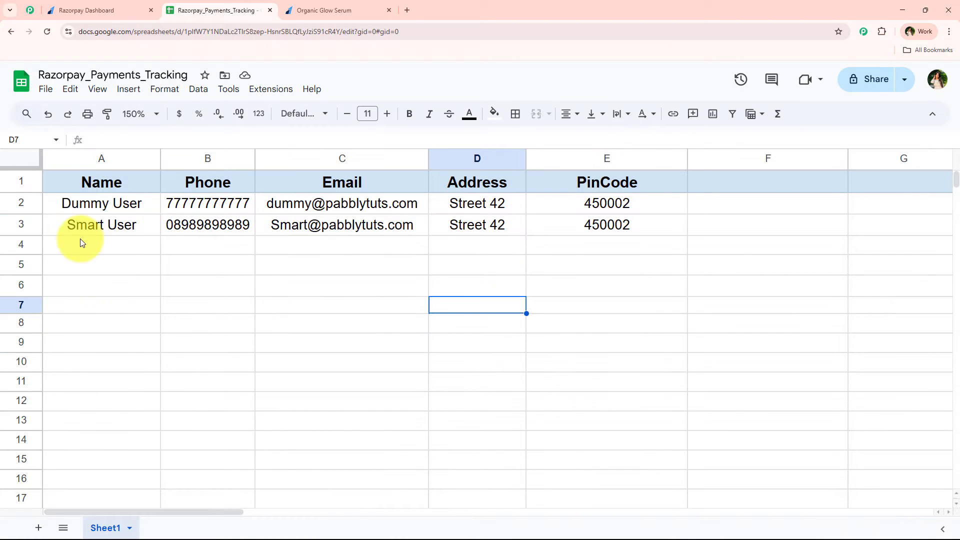
click(135, 228)
click(228, 230)
click(350, 228)
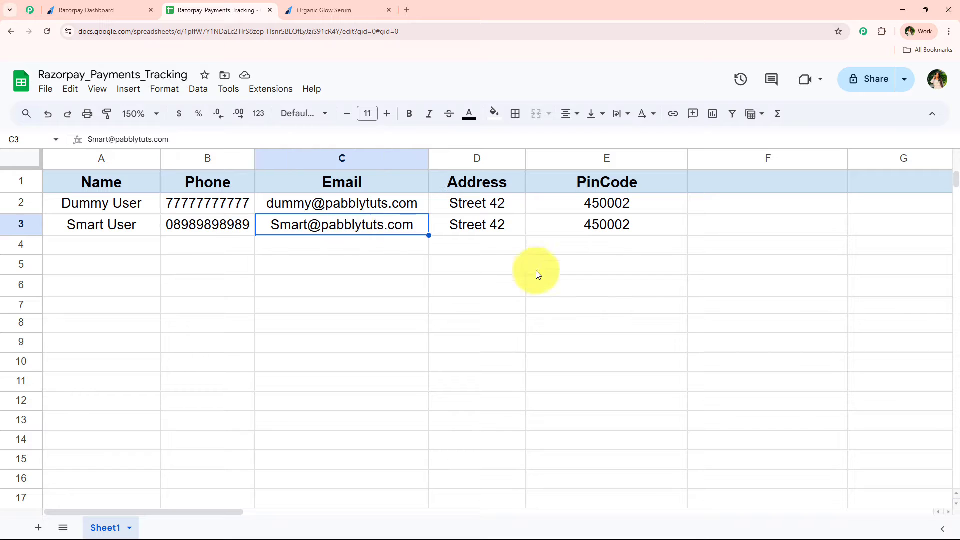
click(501, 233)
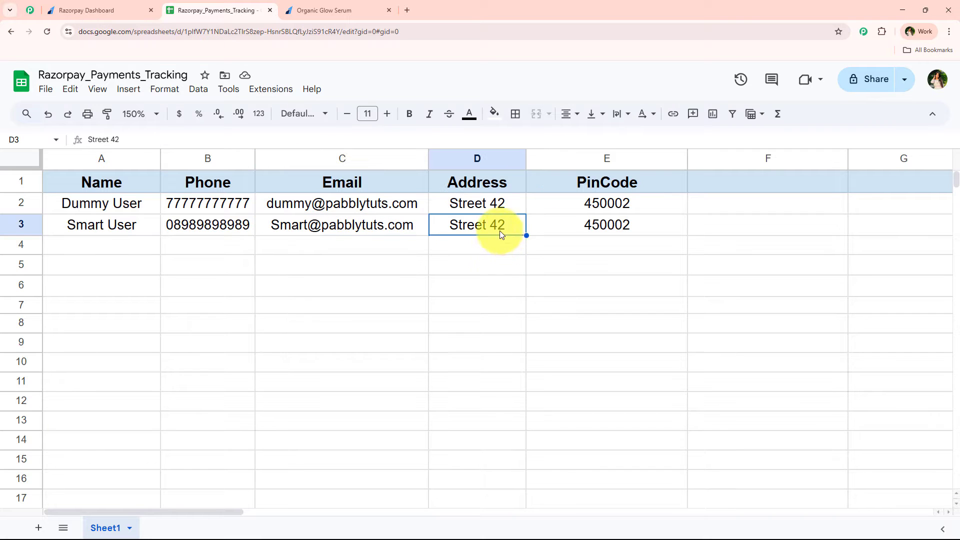
click(608, 229)
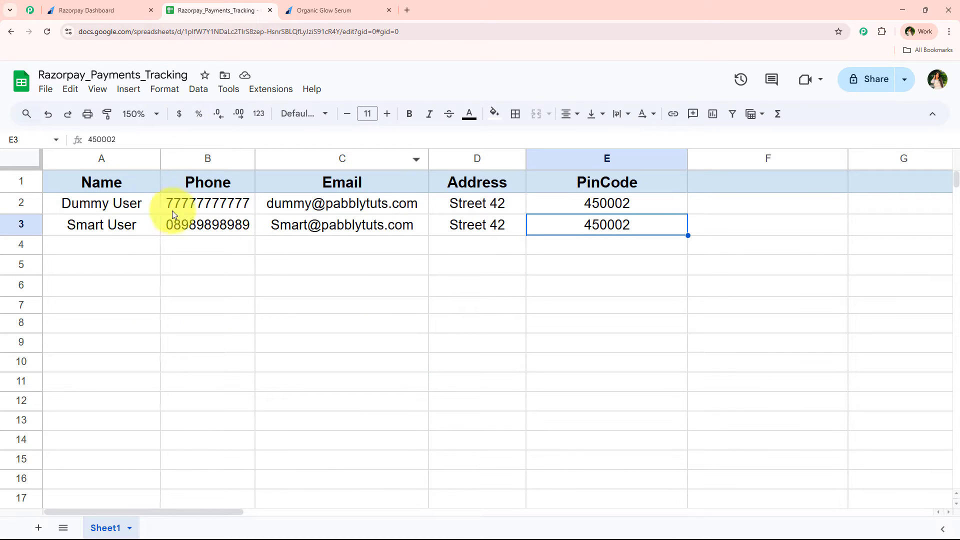
click(330, 9)
click(240, 9)
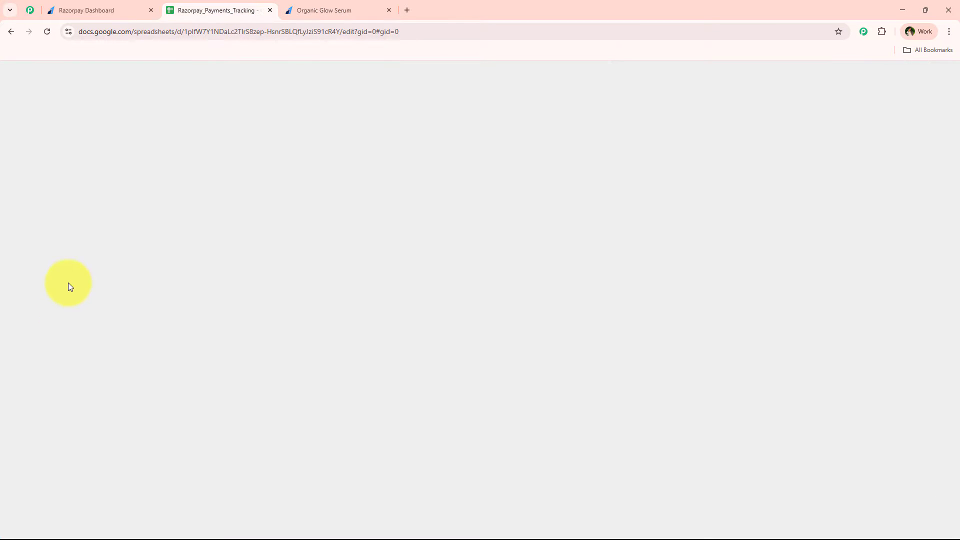
drag(159, 233, 545, 229)
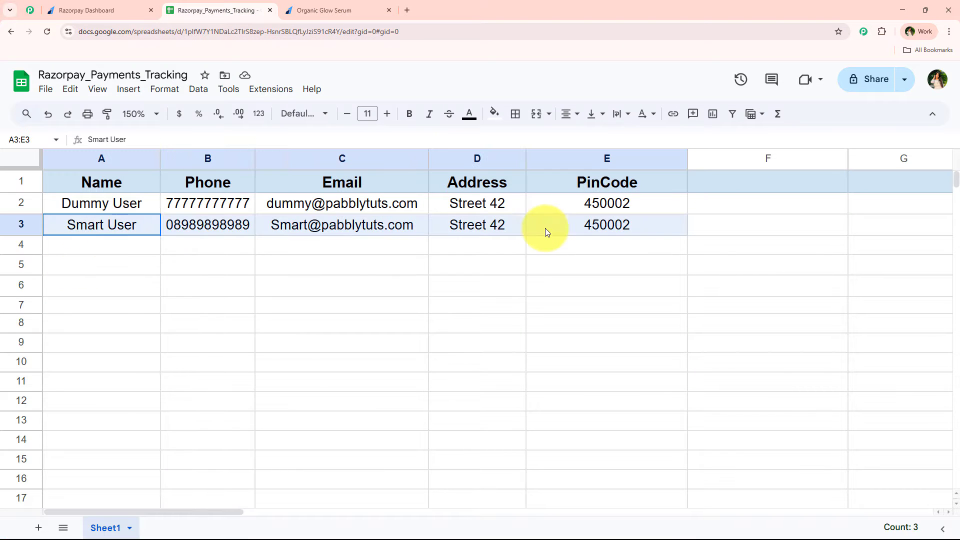
click(312, 376)
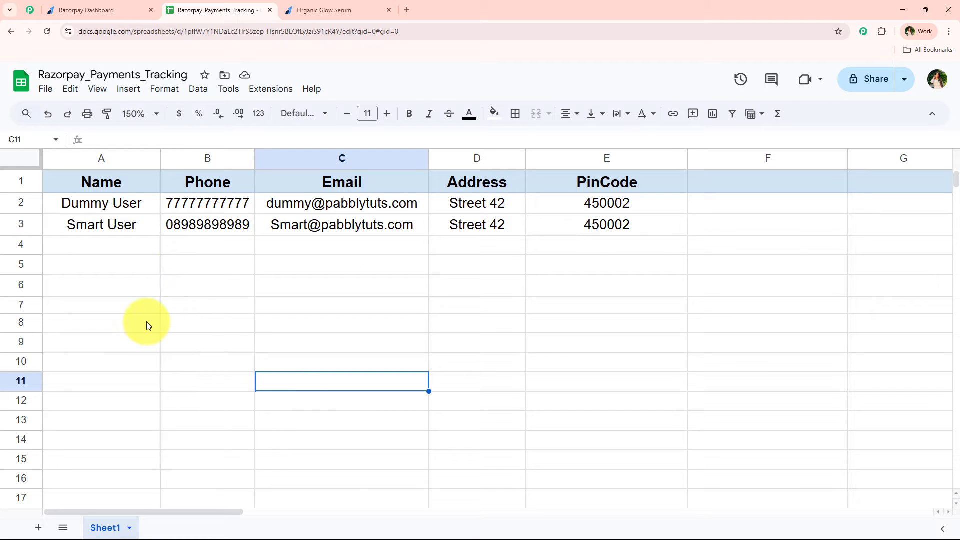
Open pabbly.com/connect in a new browser tab.
click(407, 10)
click(167, 30)
text(pabbly.com/connect)
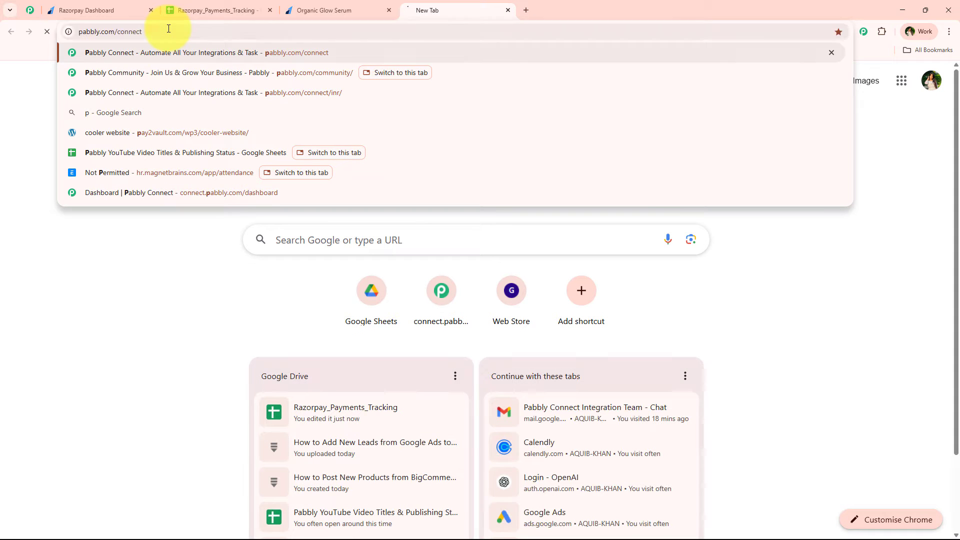
key(Return)
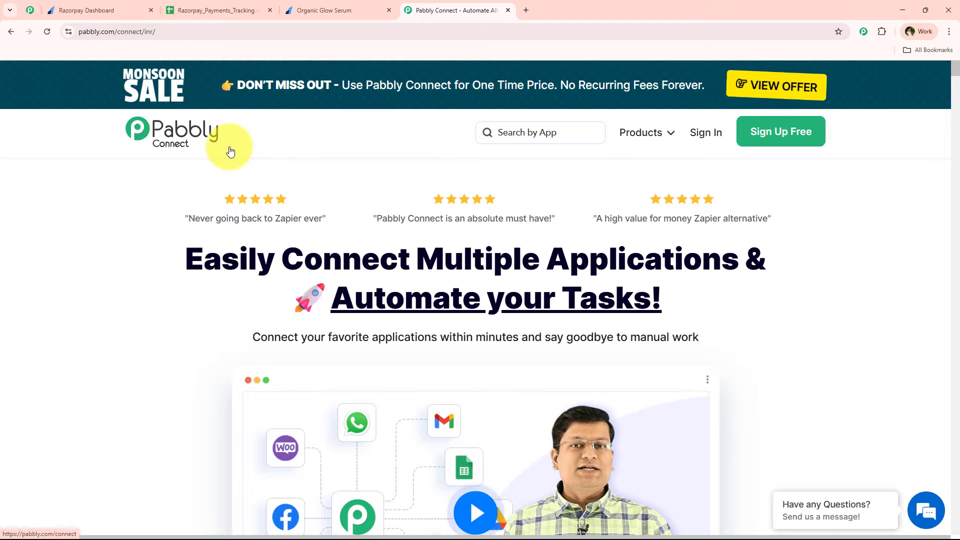
click(46, 6)
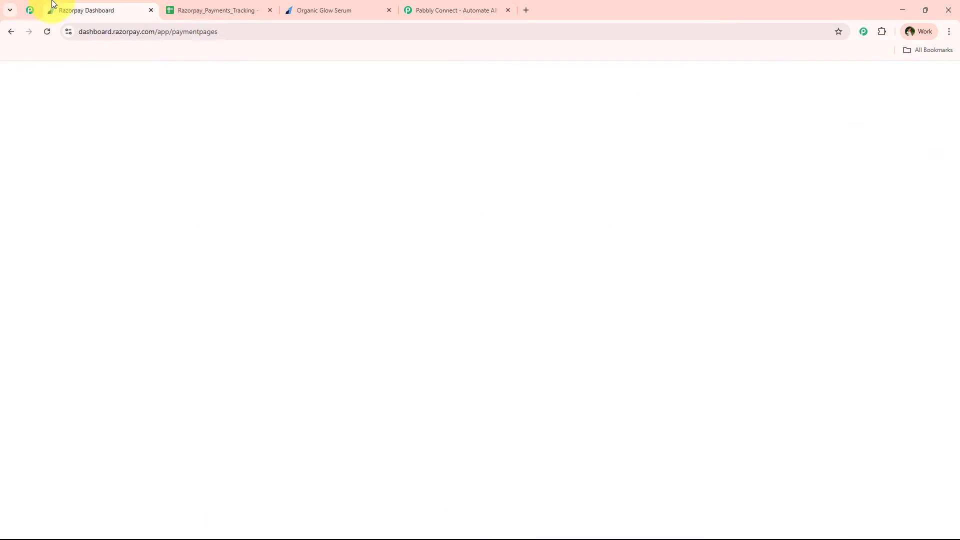
click(232, 4)
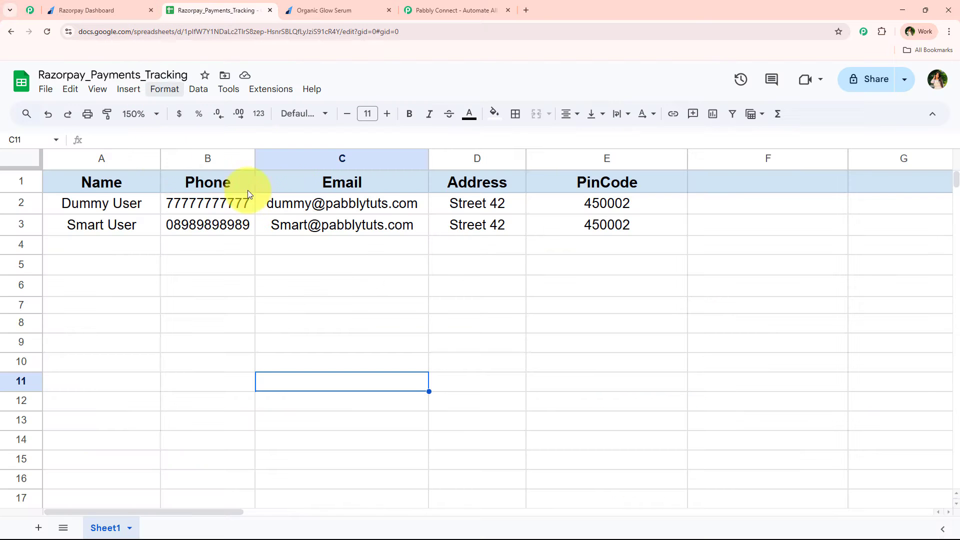
click(484, 10)
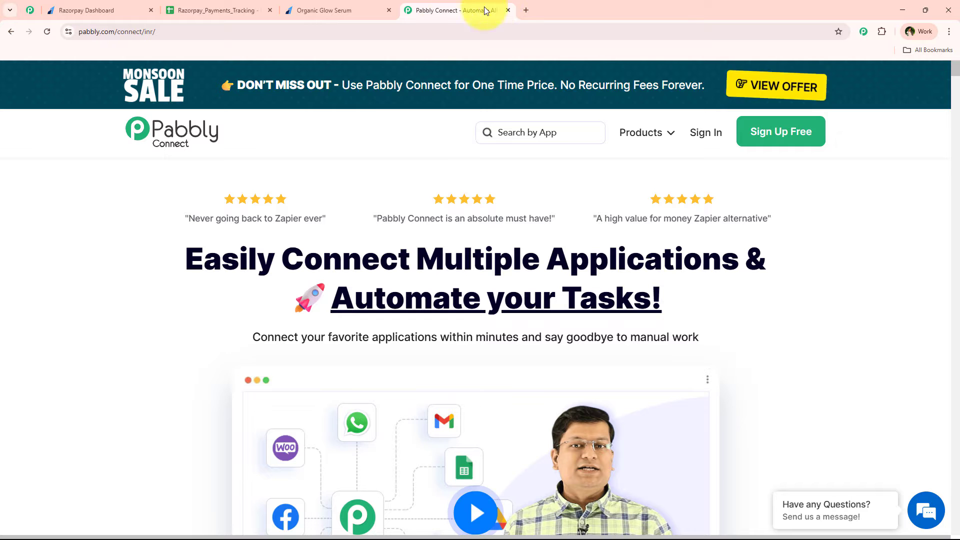
Look through the Pabbly Community page, from its benefits and resources down to the customer reviews.
click(38, 13)
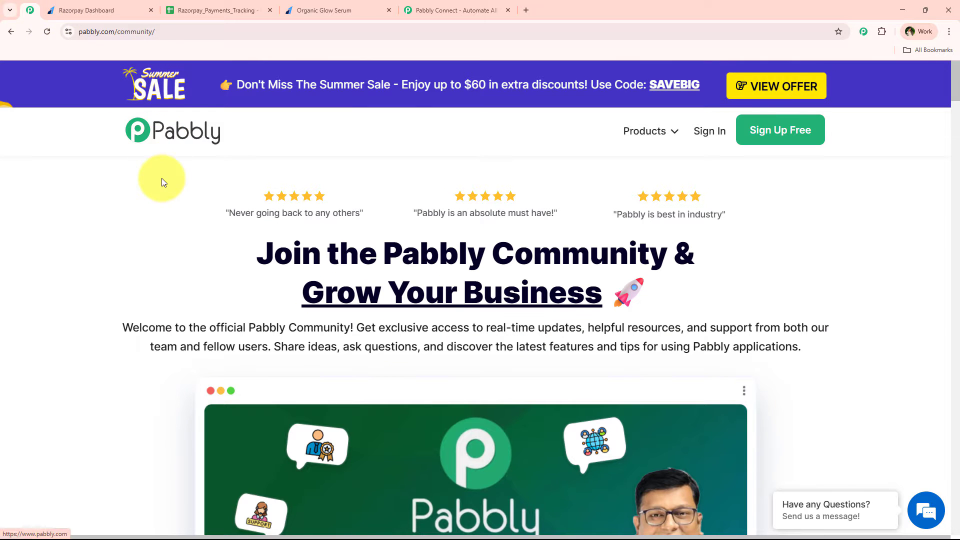
scroll(162, 216, down, 6)
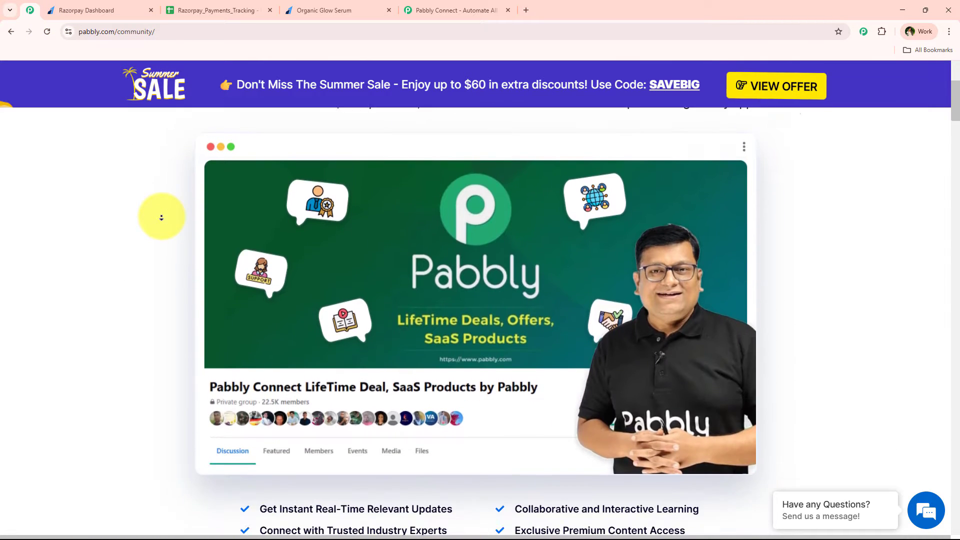
scroll(162, 218, down, 7)
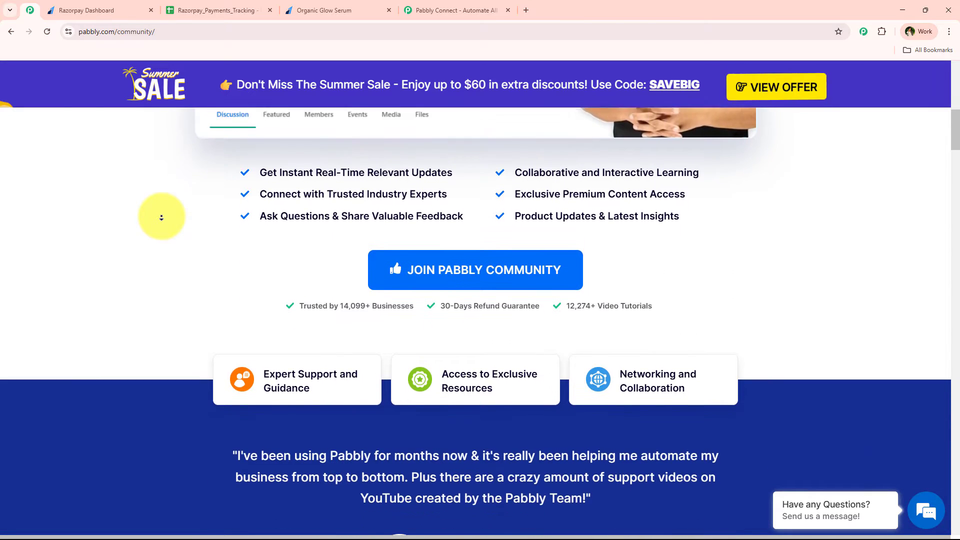
scroll(161, 217, down, 7)
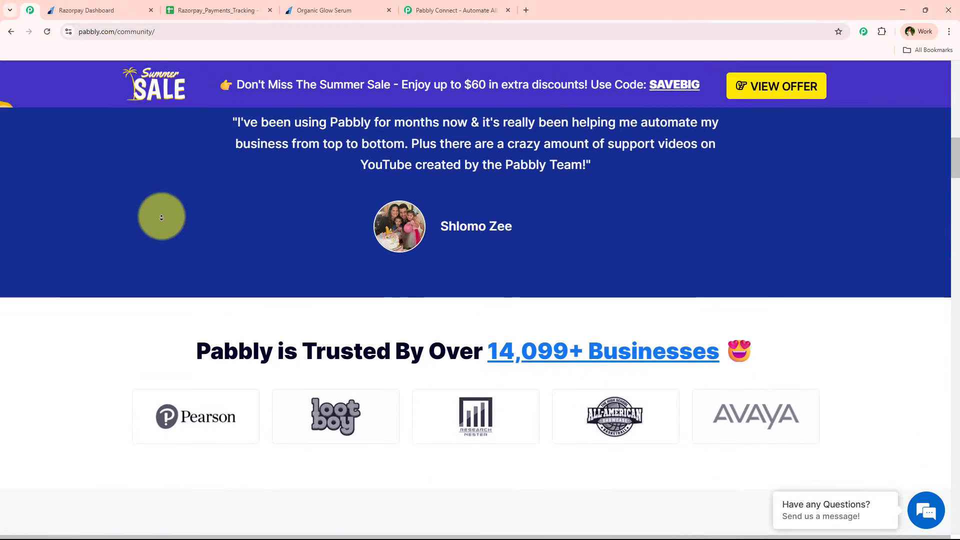
scroll(161, 217, down, 7)
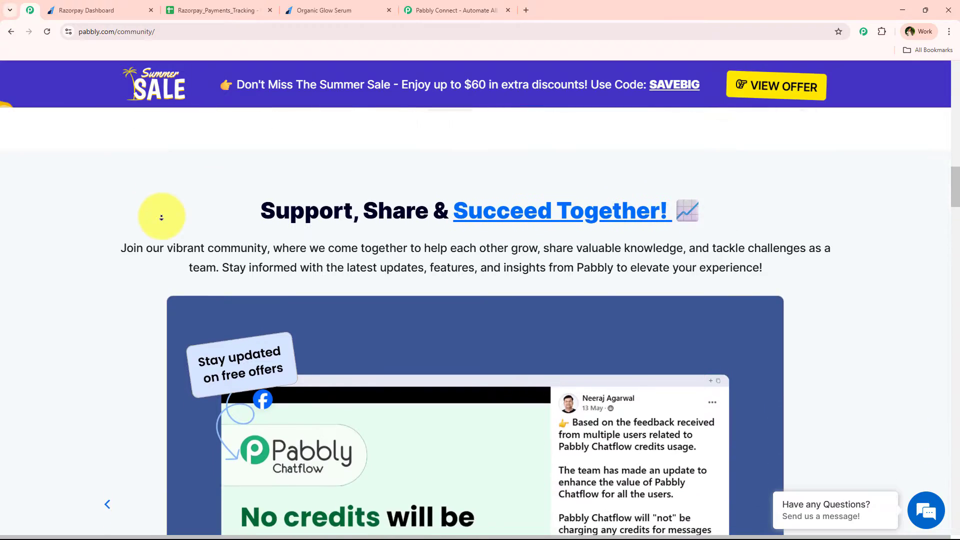
middle_click(162, 218)
scroll(106, 328, up, 1)
scroll(106, 328, down, 2)
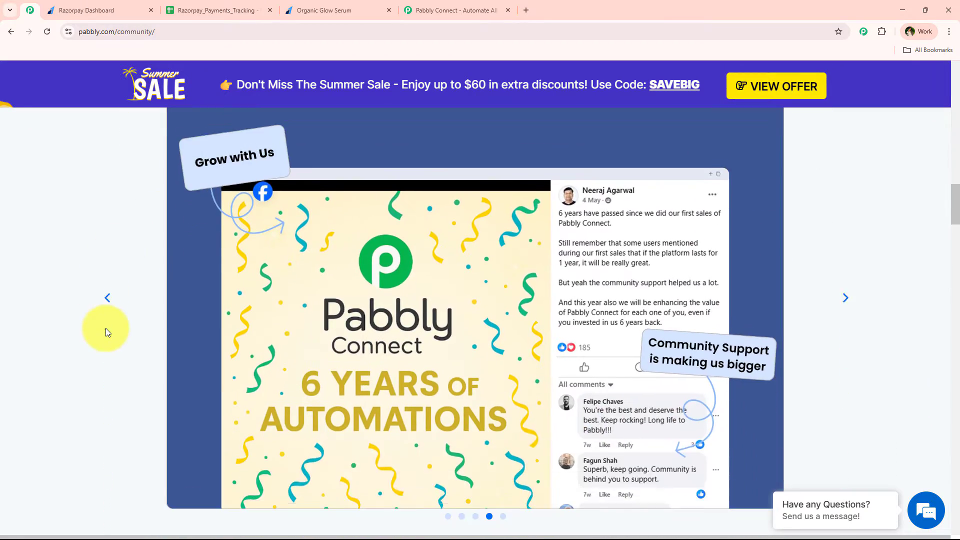
scroll(65, 280, down, 15)
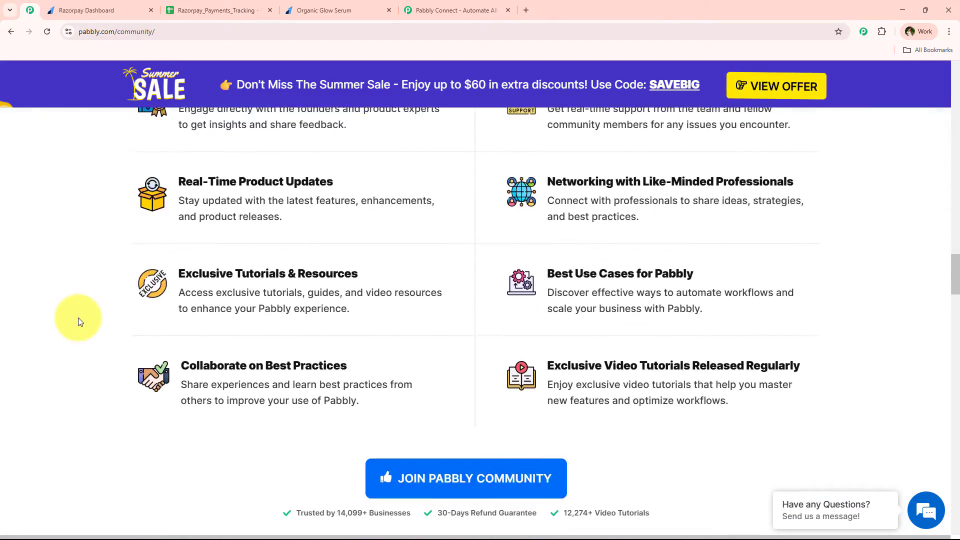
scroll(78, 320, up, 3)
scroll(70, 291, down, 6)
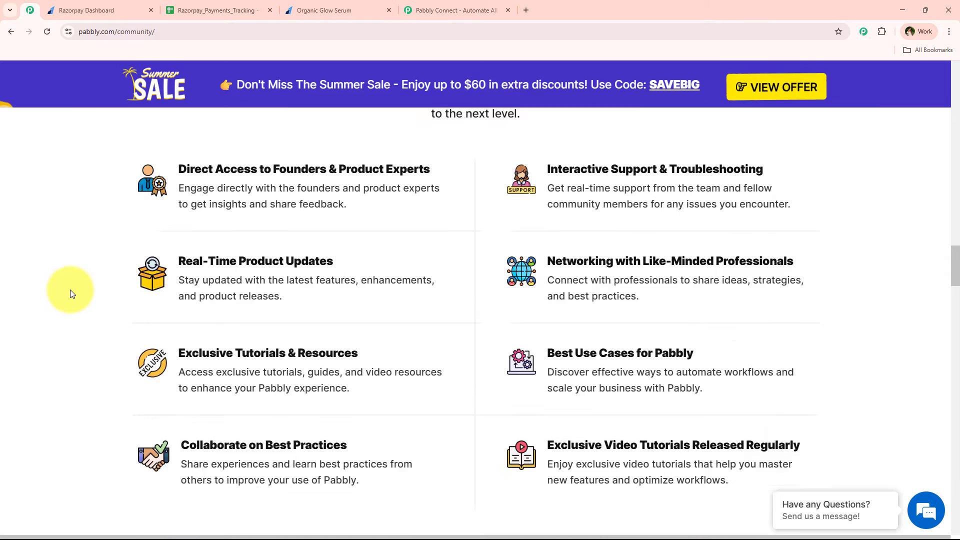
scroll(65, 301, down, 20)
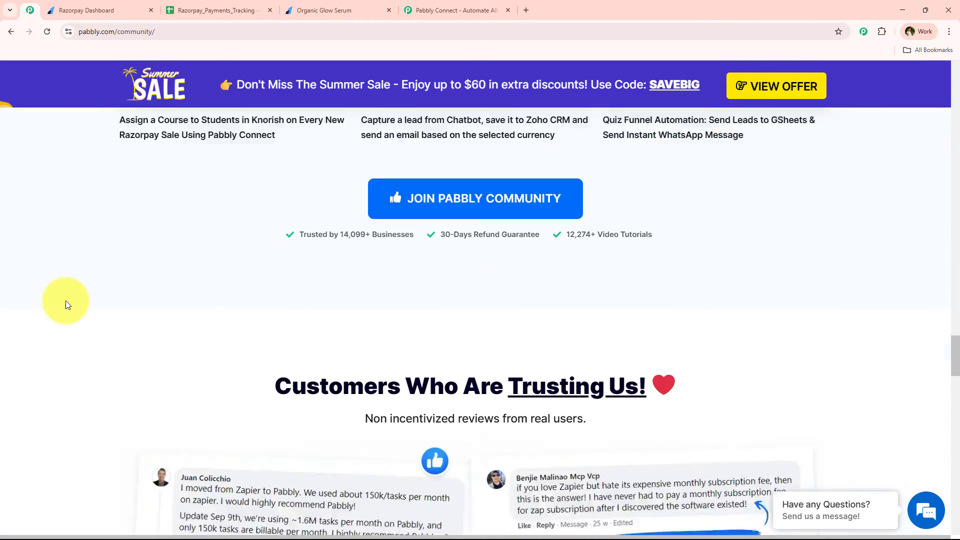
scroll(65, 300, down, 4)
scroll(65, 301, up, 3)
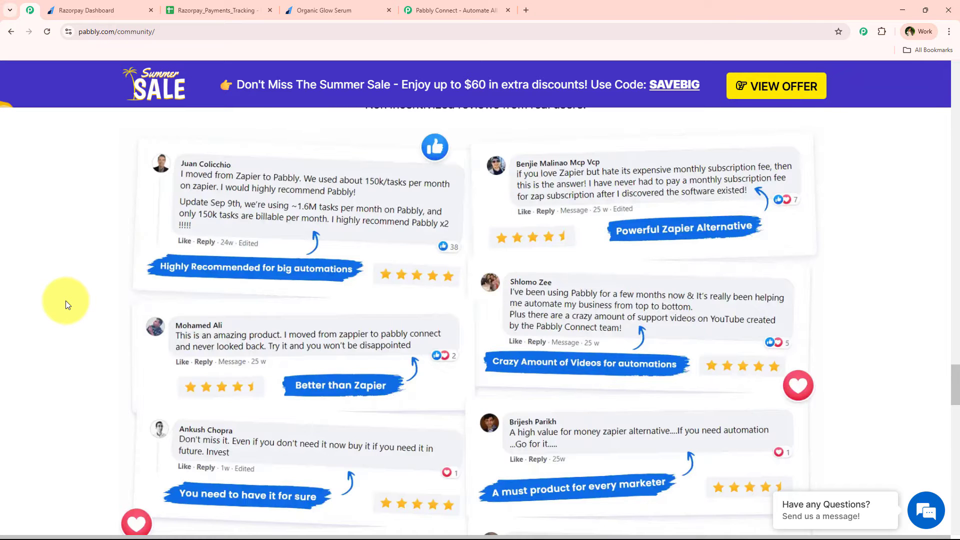
scroll(60, 309, down, 1)
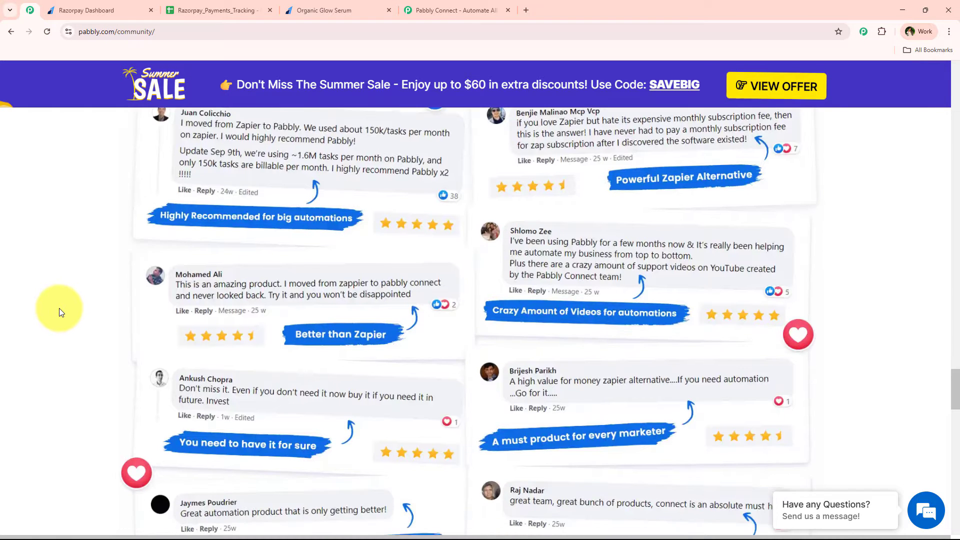
scroll(59, 312, down, 1)
scroll(59, 310, down, 3)
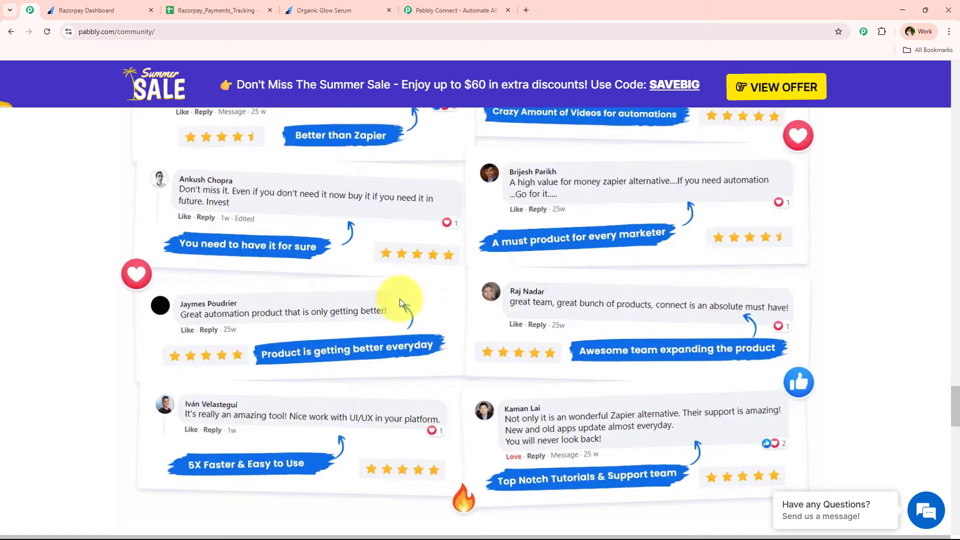
Switch back to the Pabbly account and access Pabbly Connect from the All Pabbly Apps page.
click(426, 5)
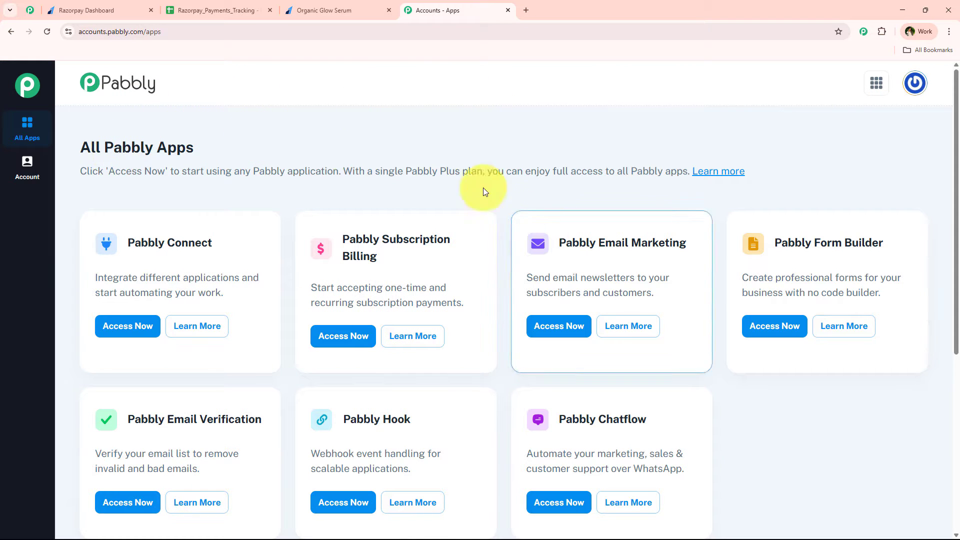
scroll(287, 361, down, 1)
scroll(278, 430, up, 2)
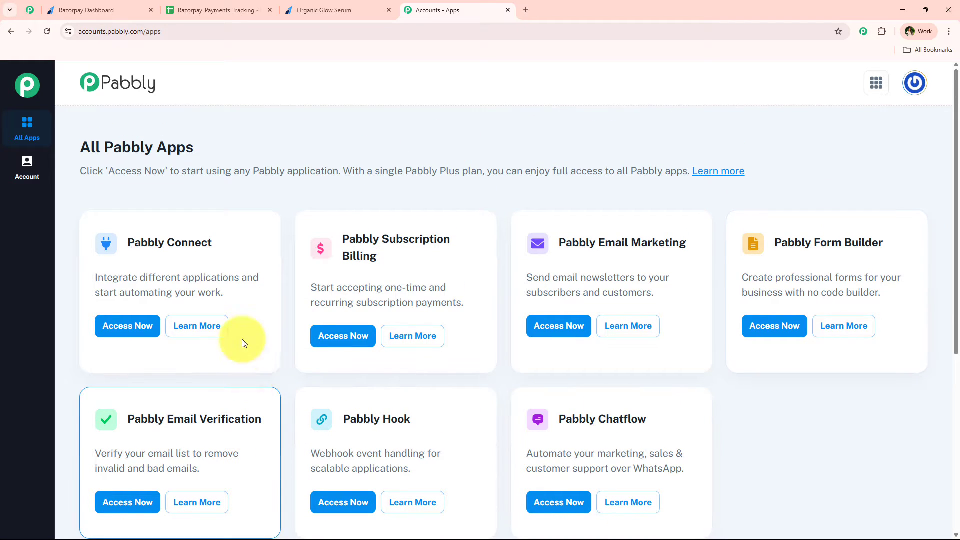
drag(130, 241, 222, 243)
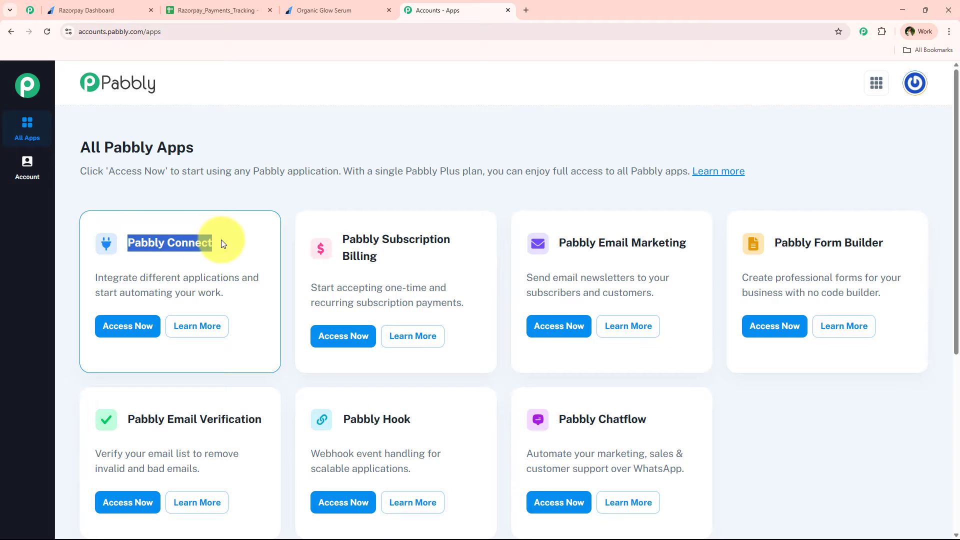
drag(141, 282, 242, 279)
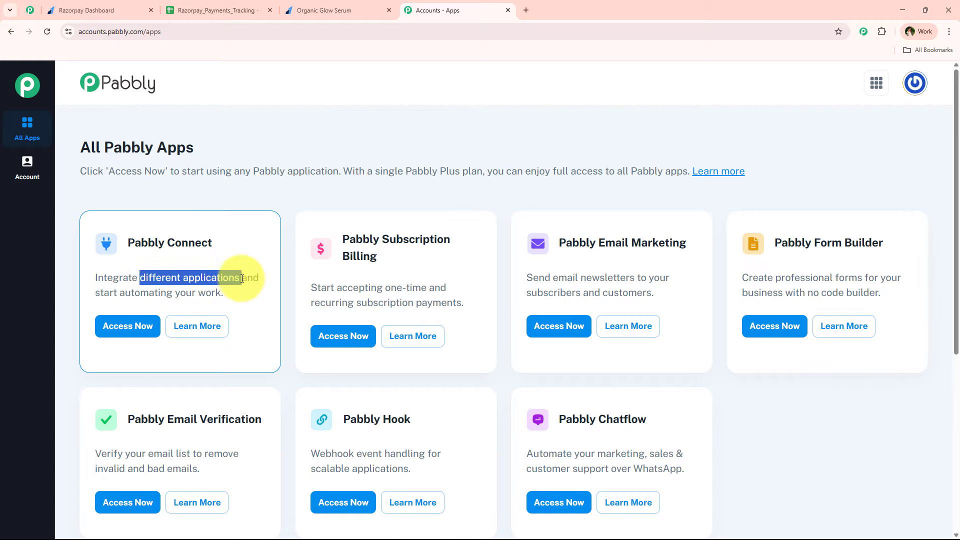
click(128, 326)
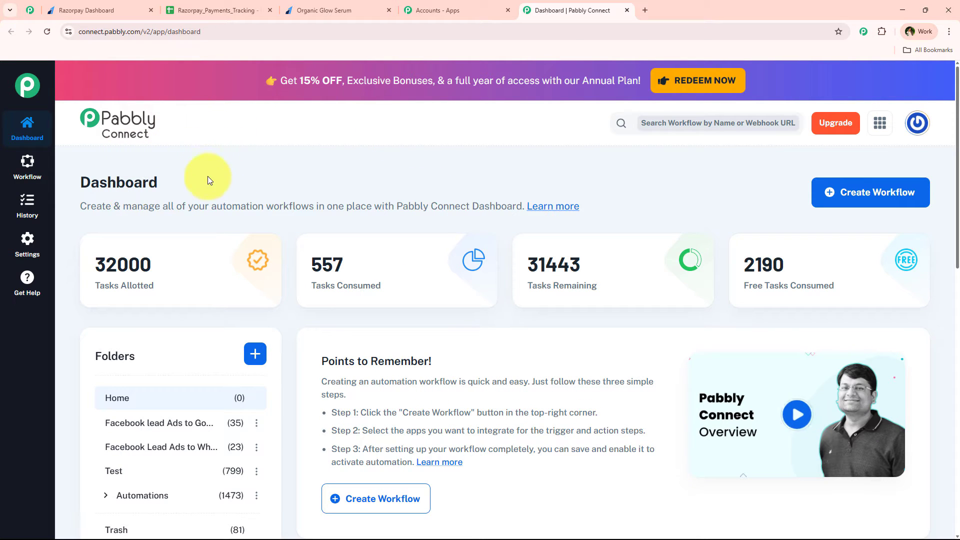
Start a new workflow in the New (Beta) builder and choose the Automations folder for it.
click(846, 210)
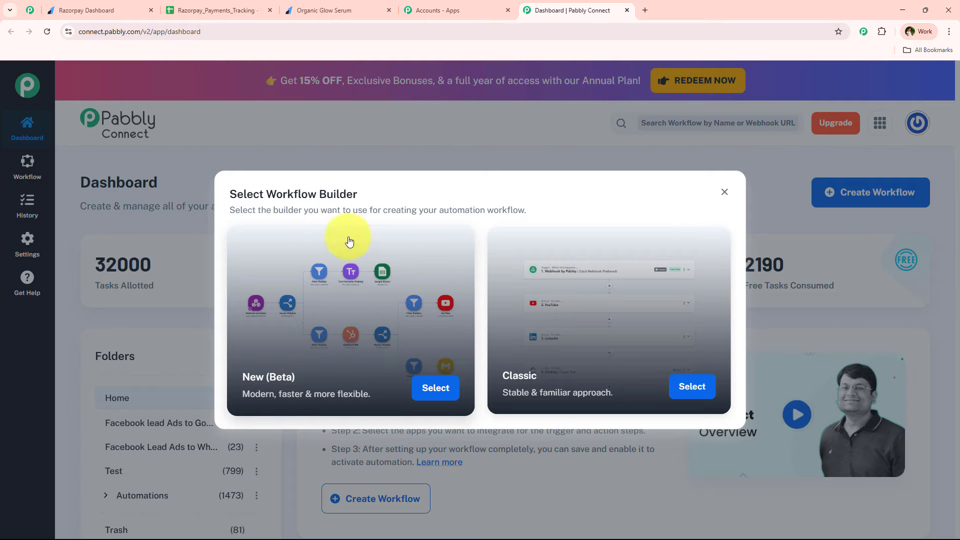
click(430, 387)
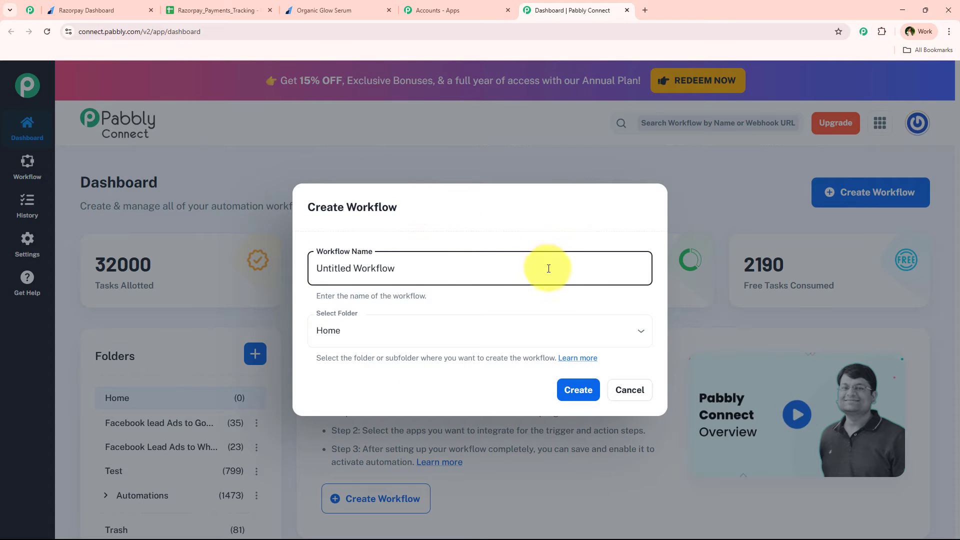
drag(550, 266, 303, 272)
click(379, 336)
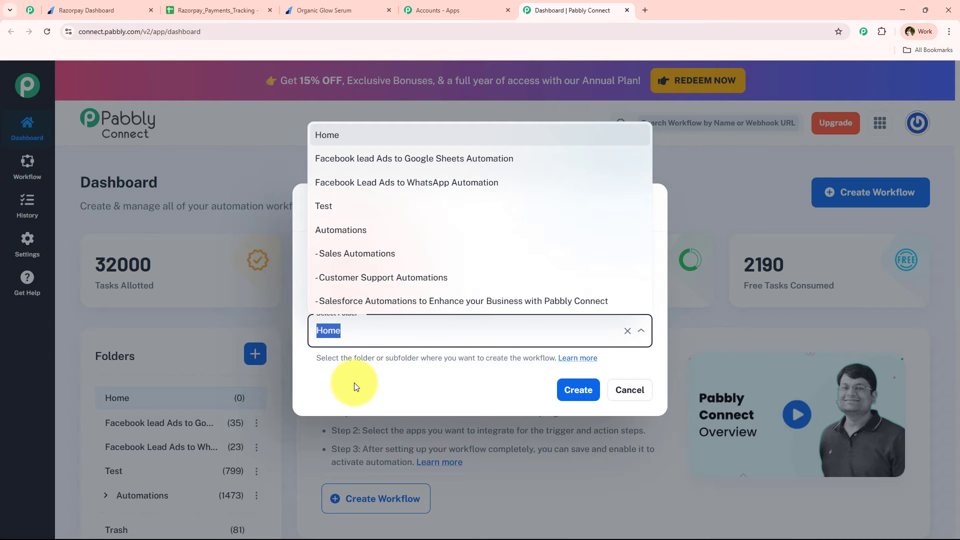
click(354, 382)
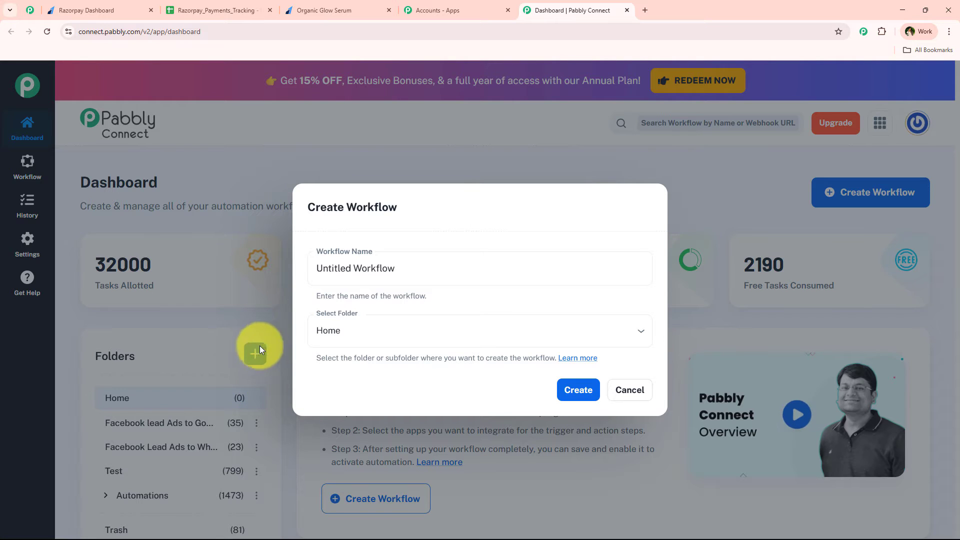
click(414, 329)
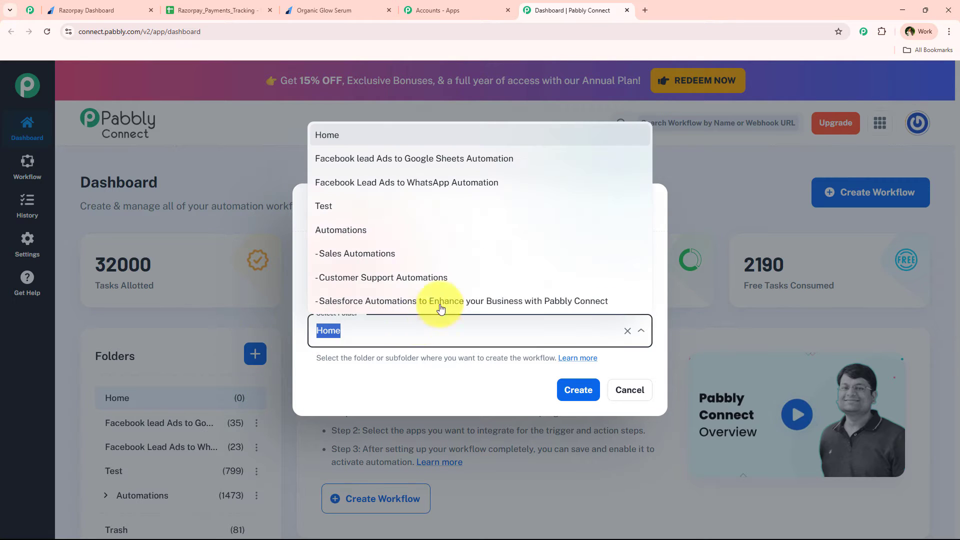
click(395, 231)
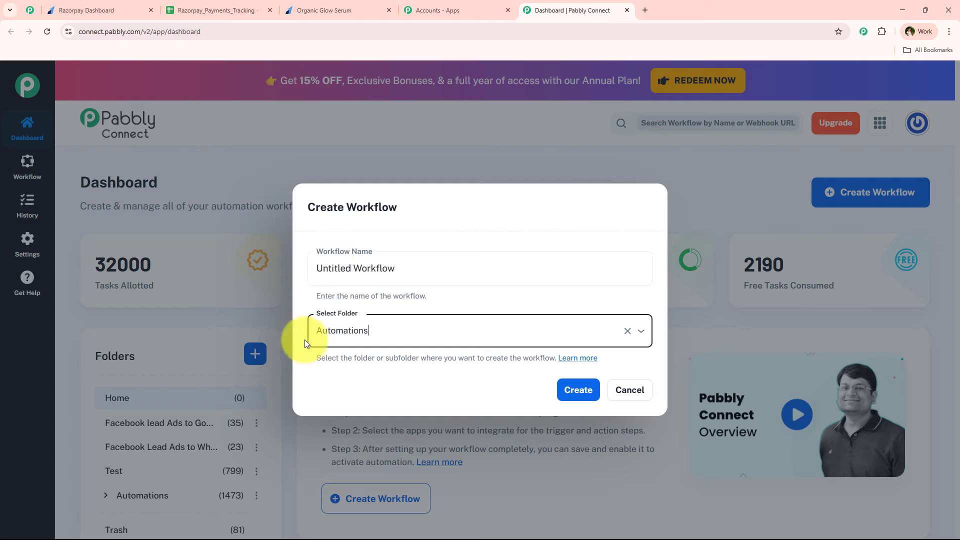
Name the workflow "Log Payment Details from Razorpay to Google Sheets for Financial Tracking" and create it.
click(452, 259)
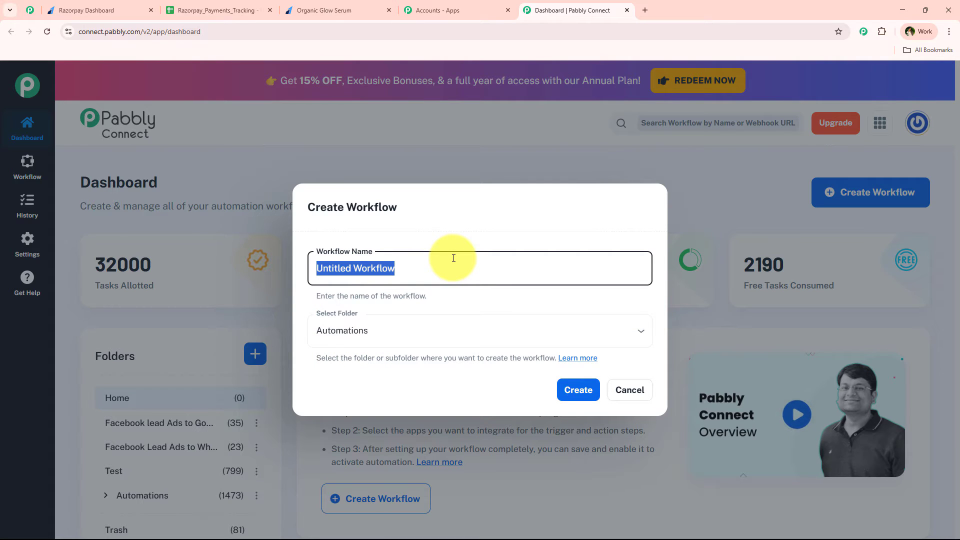
text(Log Payment Details from Razorpay to Google Sheets for Financial Tracking)
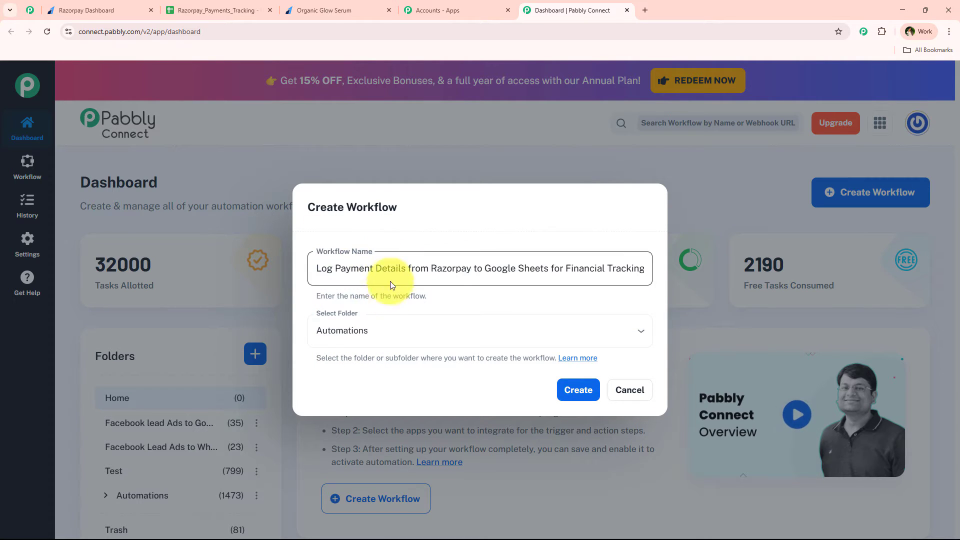
drag(405, 268, 659, 270)
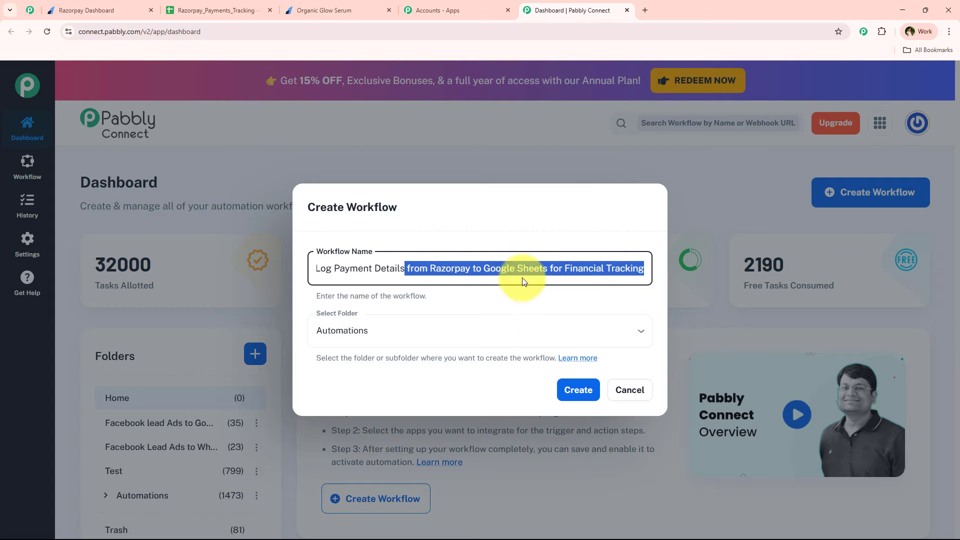
click(578, 391)
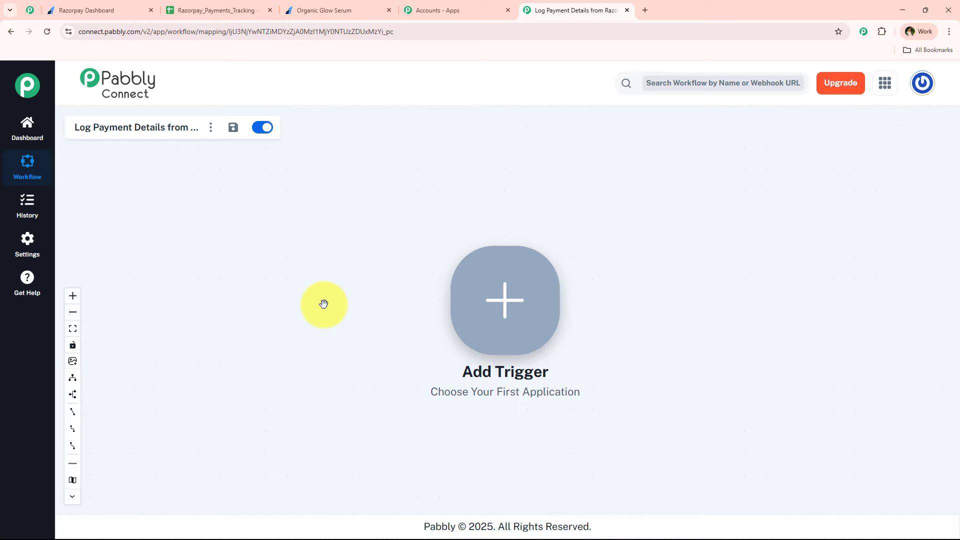
right_click(535, 270)
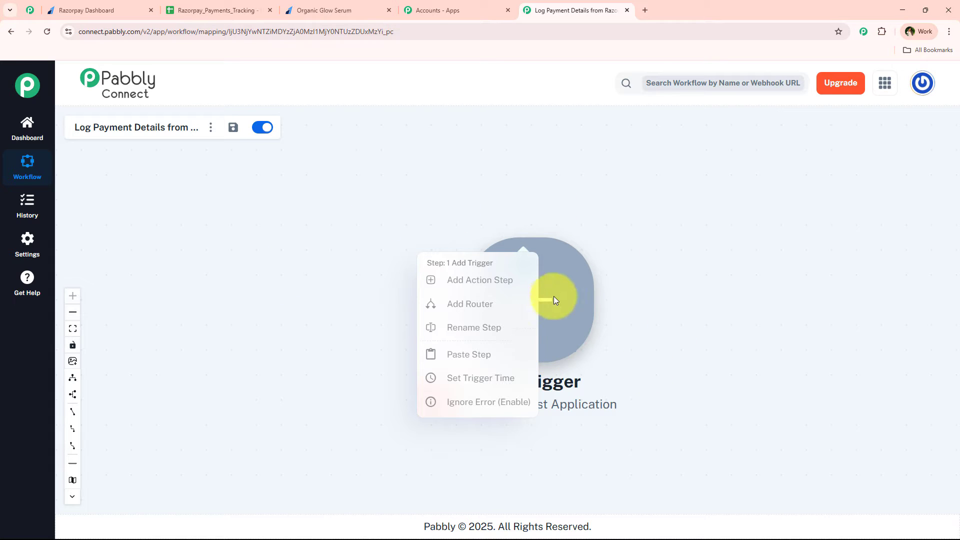
click(326, 320)
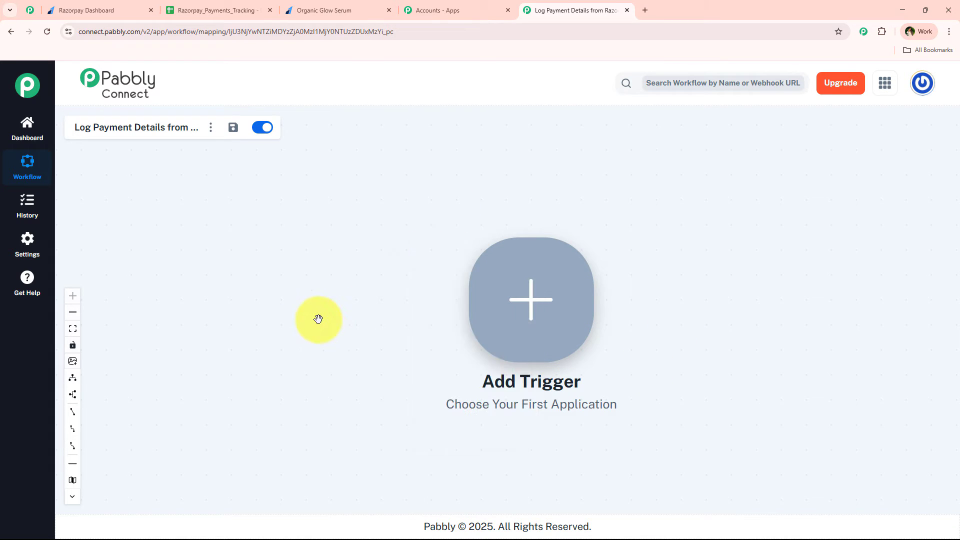
scroll(403, 254, down, 2)
drag(377, 273, 275, 273)
scroll(278, 273, up, 2)
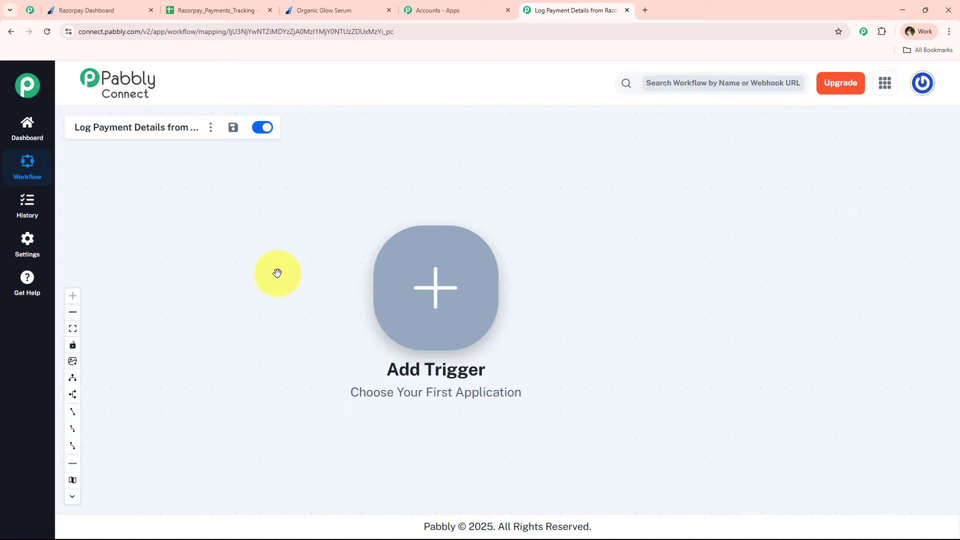
Add a trigger to the workflow and choose Razorpay as its app.
click(442, 274)
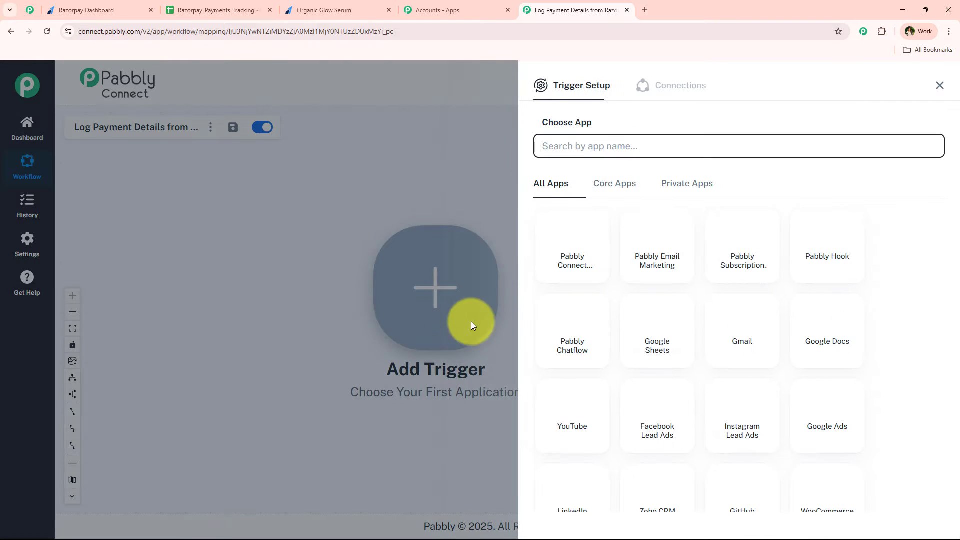
click(575, 146)
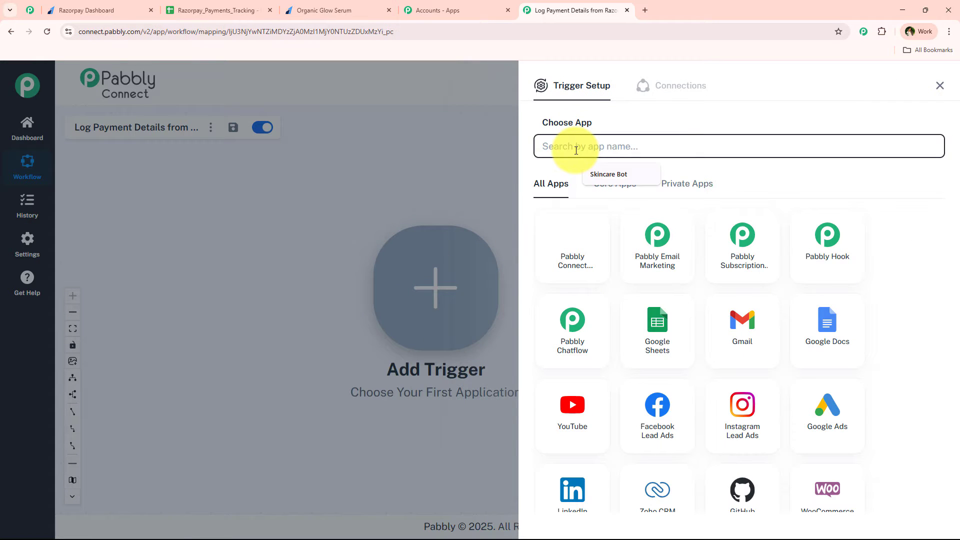
text(Raz)
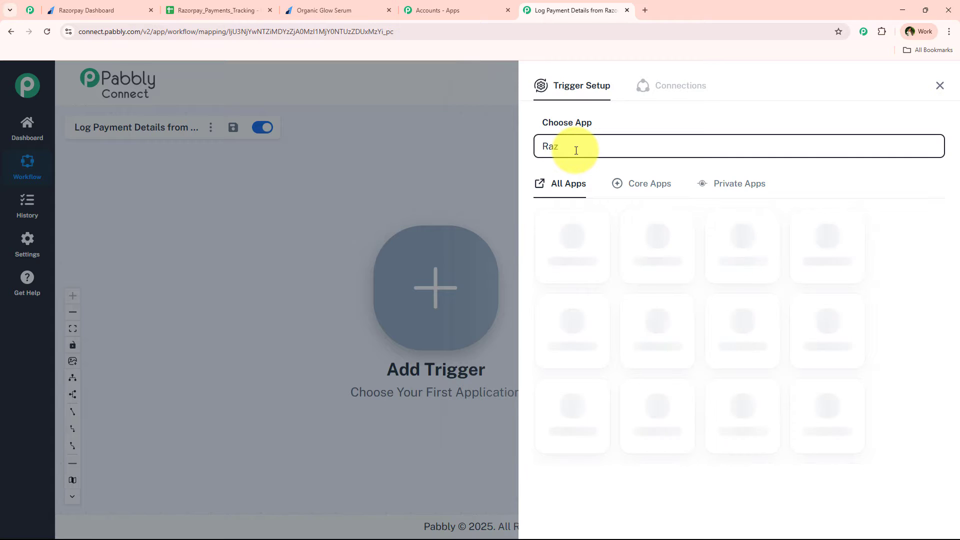
click(673, 270)
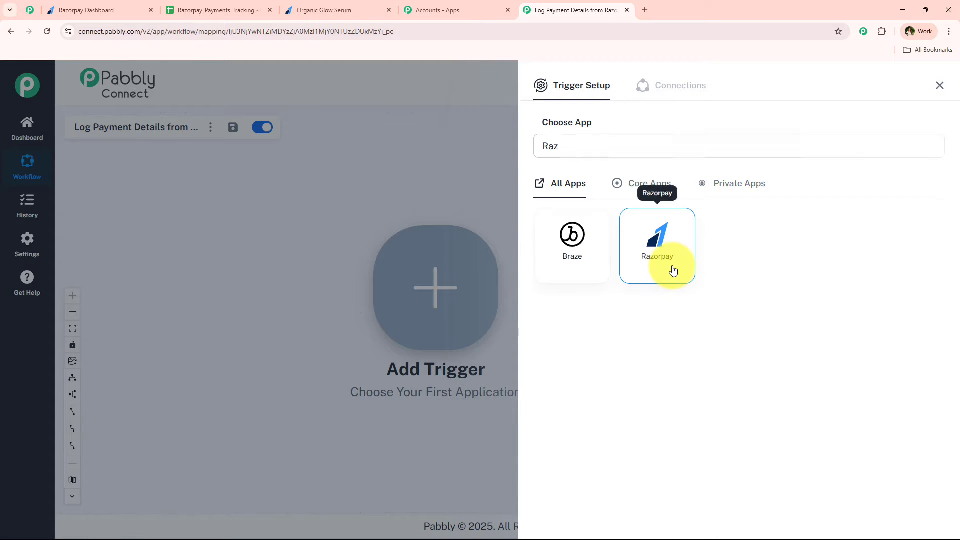
click(673, 270)
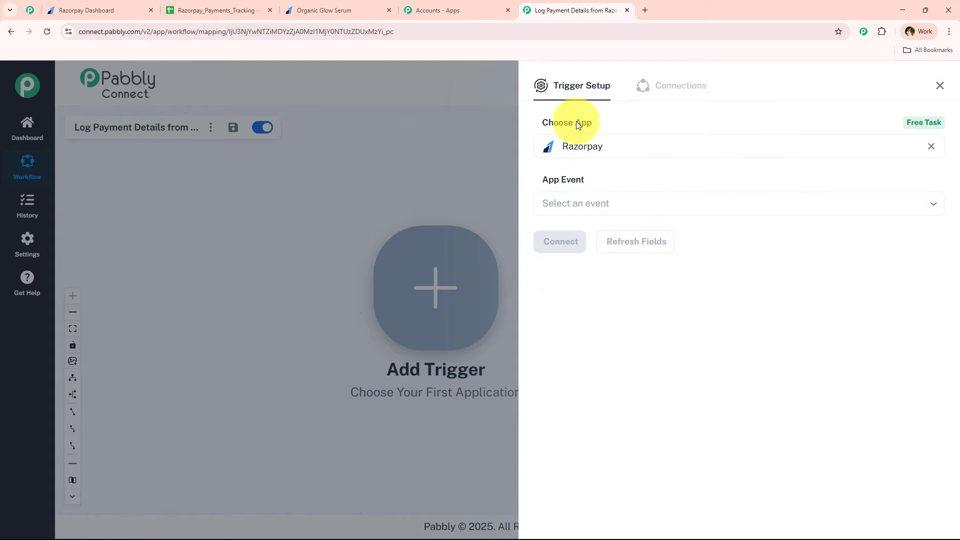
Set the Razorpay trigger's event to Payment Captured and connect it.
click(604, 206)
scroll(792, 306, down, 4)
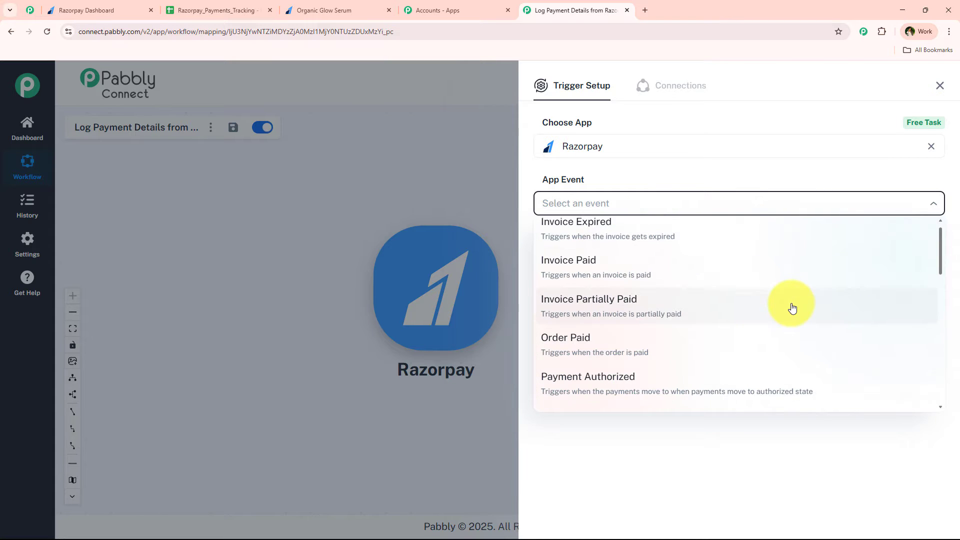
scroll(790, 308, up, 2)
click(667, 322)
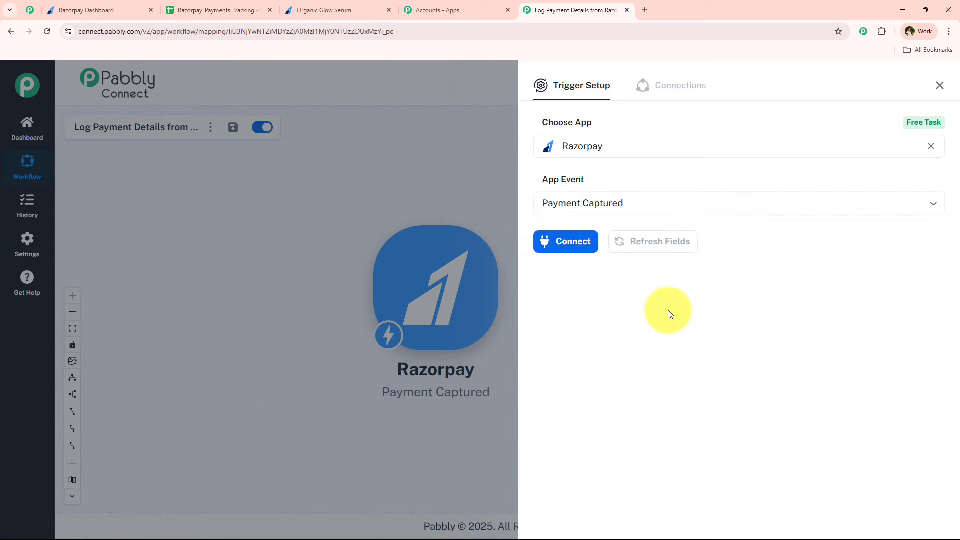
click(571, 242)
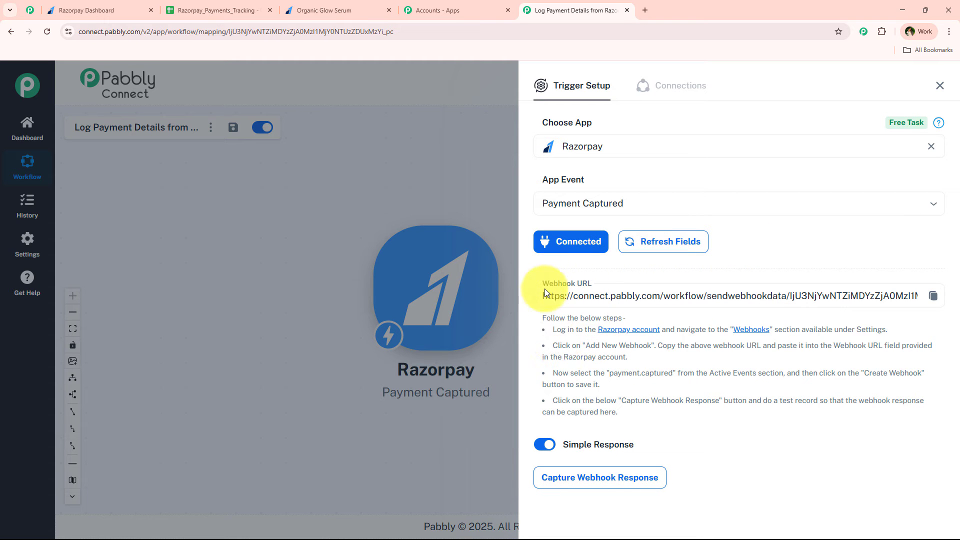
Copy the Razorpay trigger's webhook URL and start capturing the webhook response.
drag(544, 294, 925, 295)
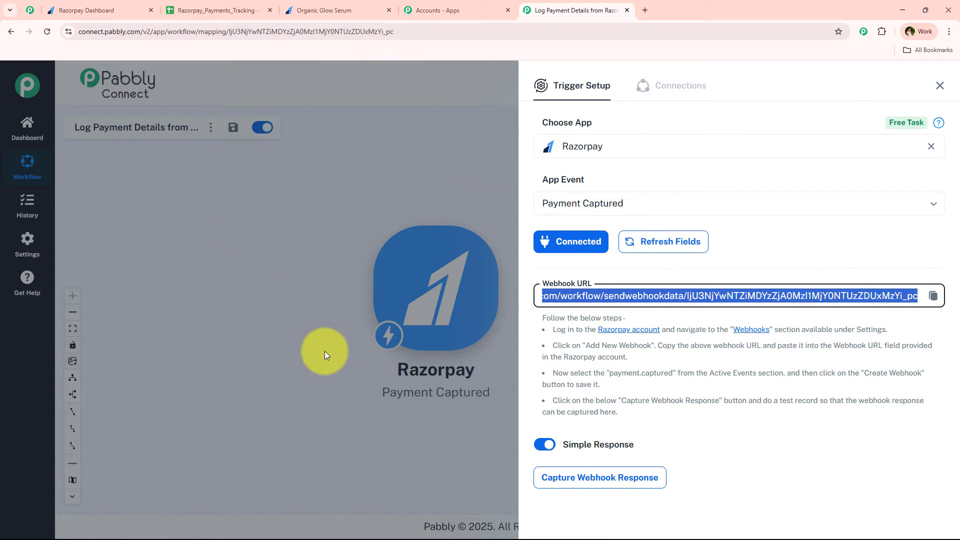
click(554, 350)
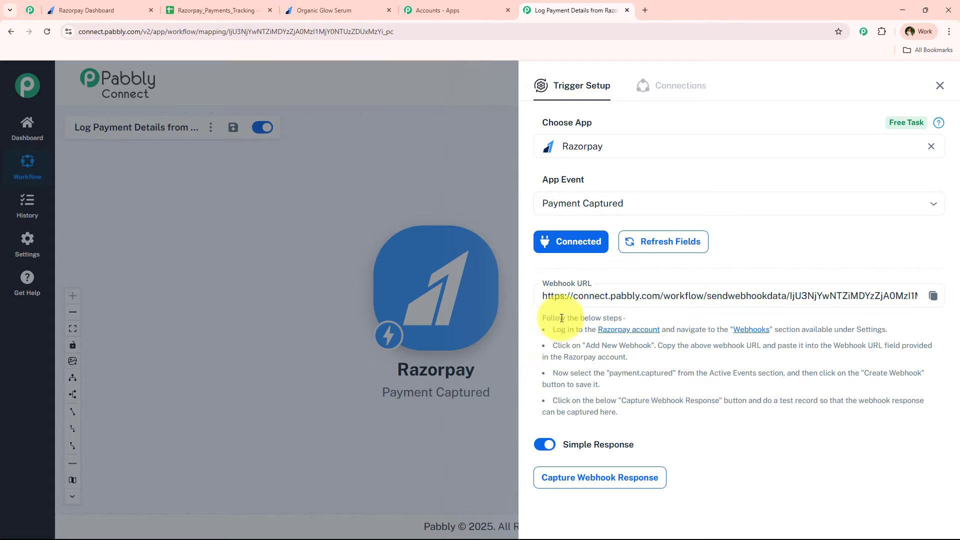
click(933, 299)
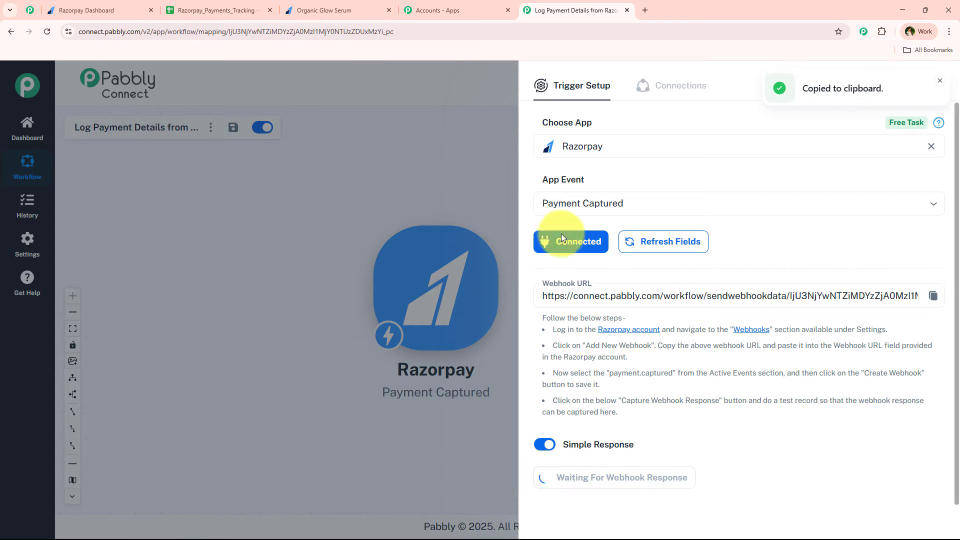
Switch to the Razorpay dashboard and start adding a new webhook in the developer settings.
click(131, 9)
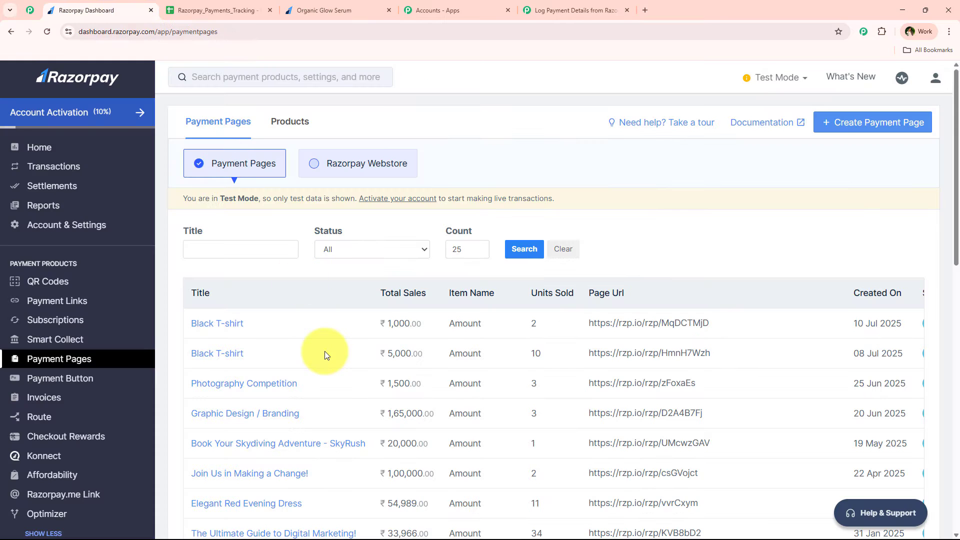
scroll(51, 360, down, 1)
scroll(50, 360, down, 5)
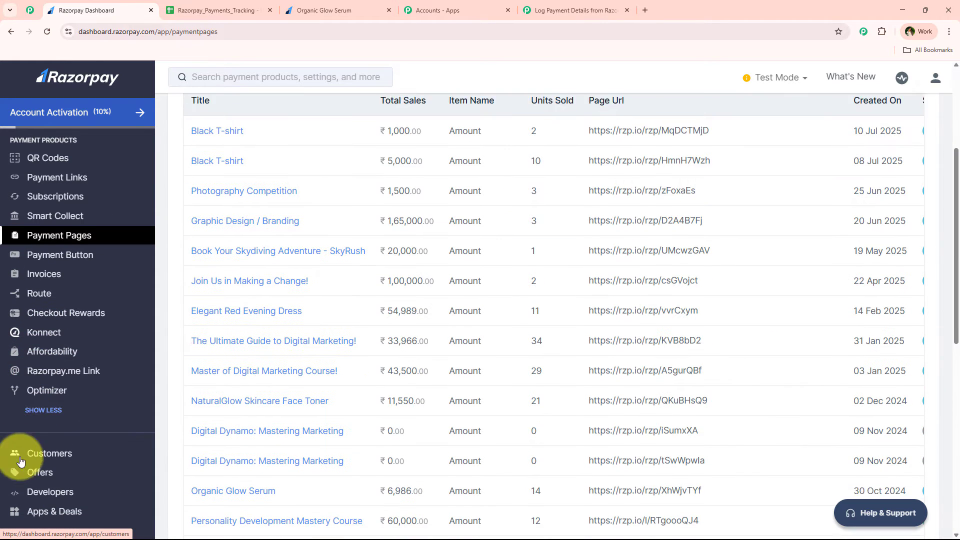
click(78, 497)
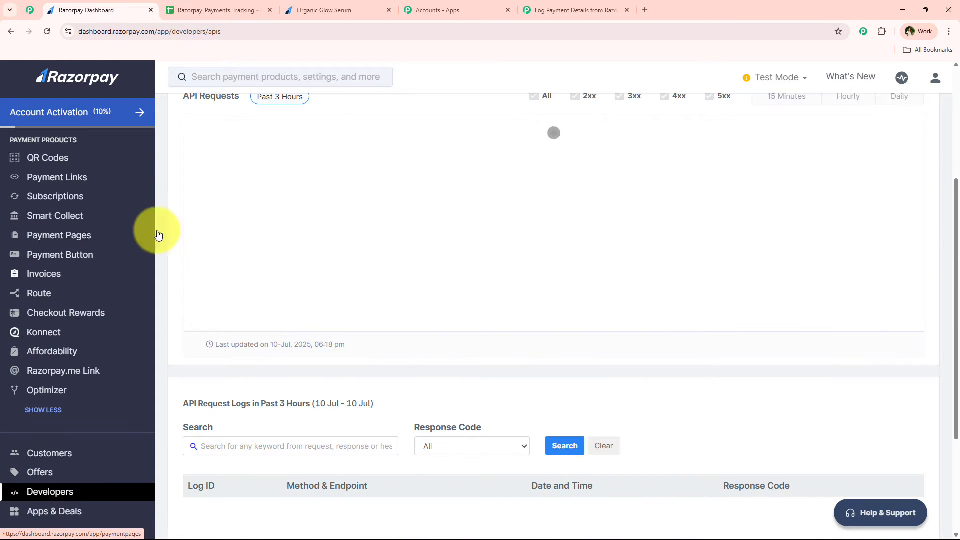
scroll(321, 232, up, 4)
click(257, 124)
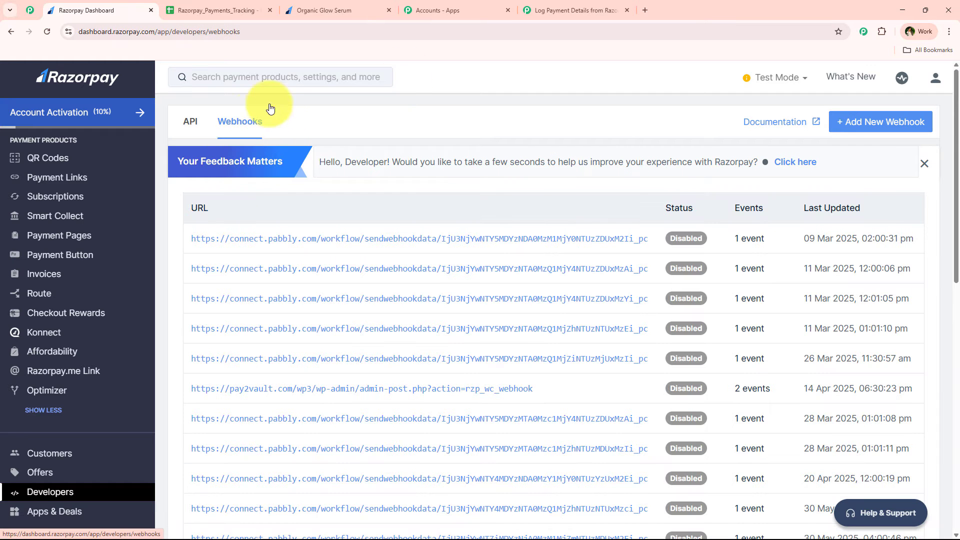
click(907, 133)
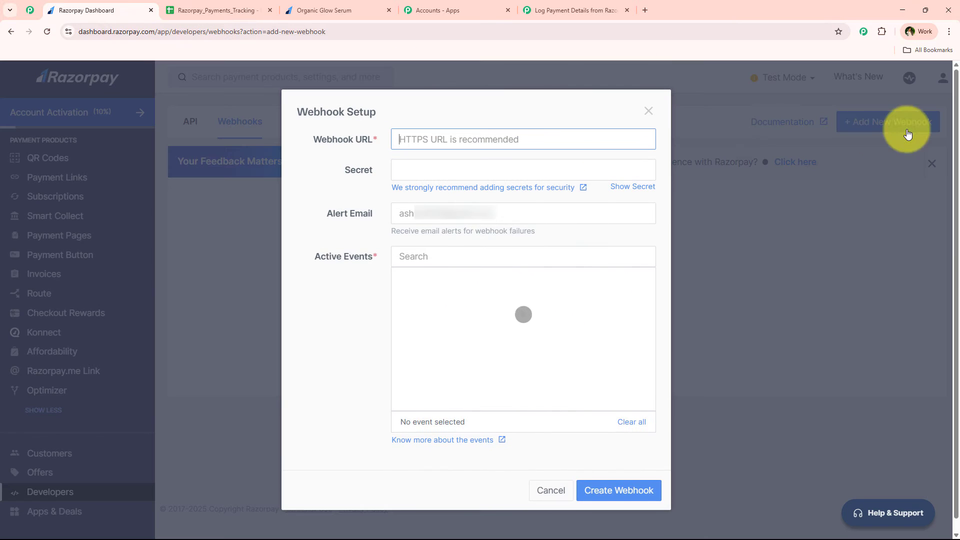
Paste the copied Pabbly webhook URL as the Webhook URL of the new Razorpay webhook.
right_click(451, 139)
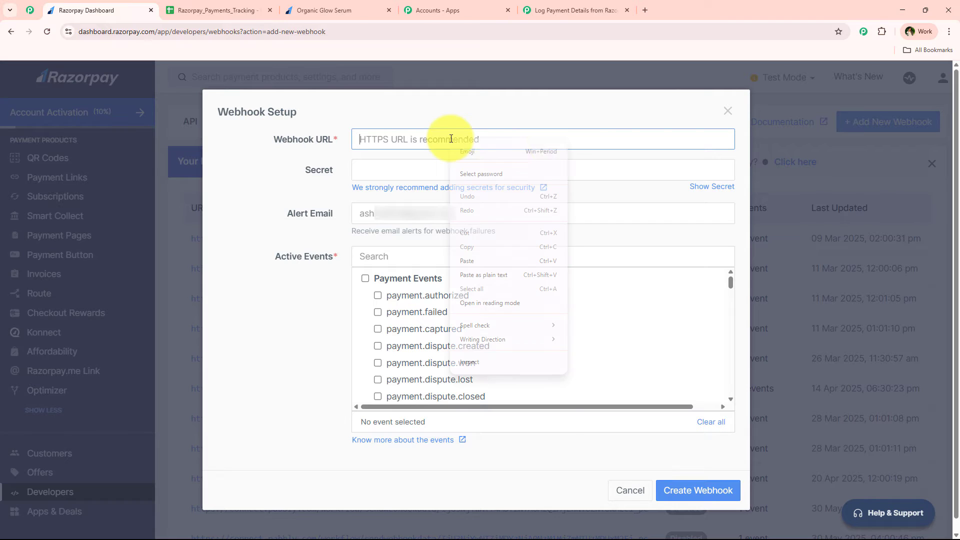
click(501, 260)
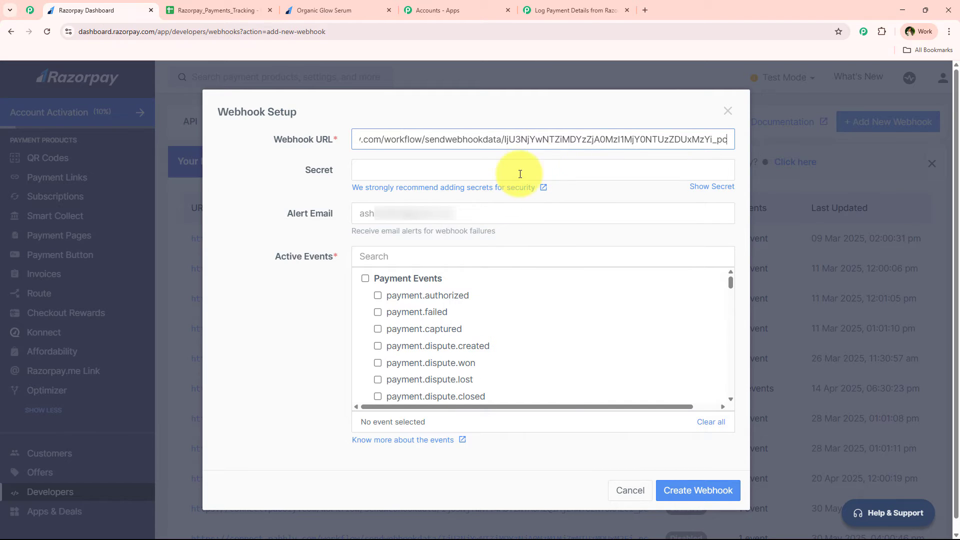
click(540, 154)
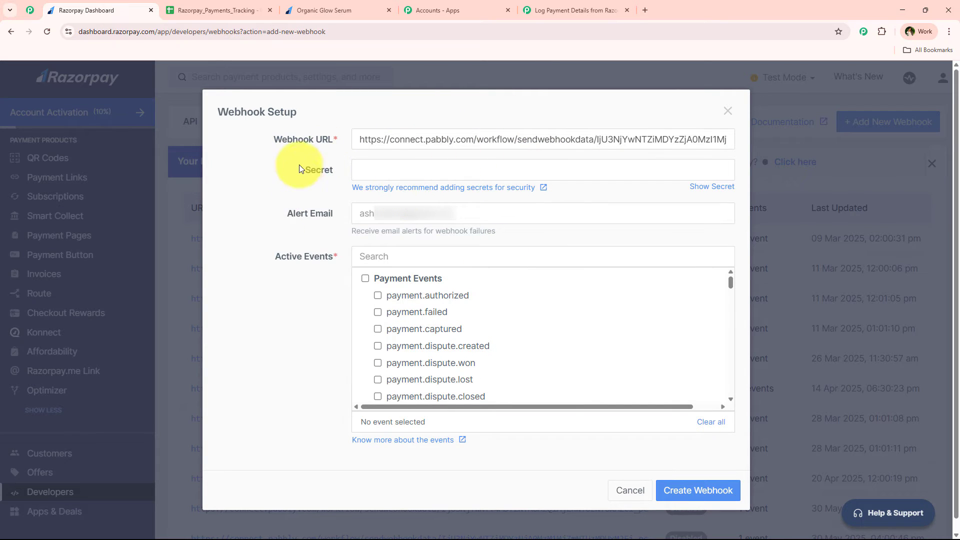
click(419, 166)
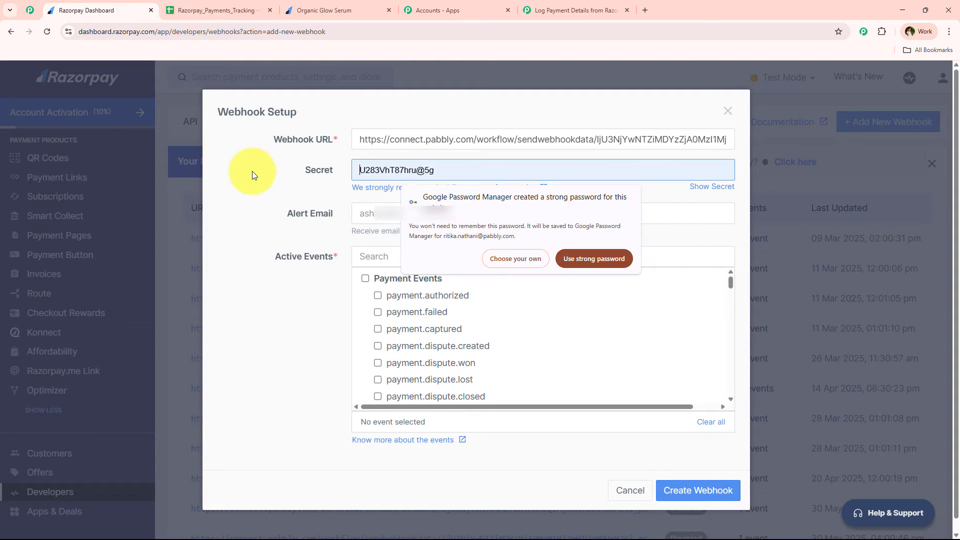
click(252, 172)
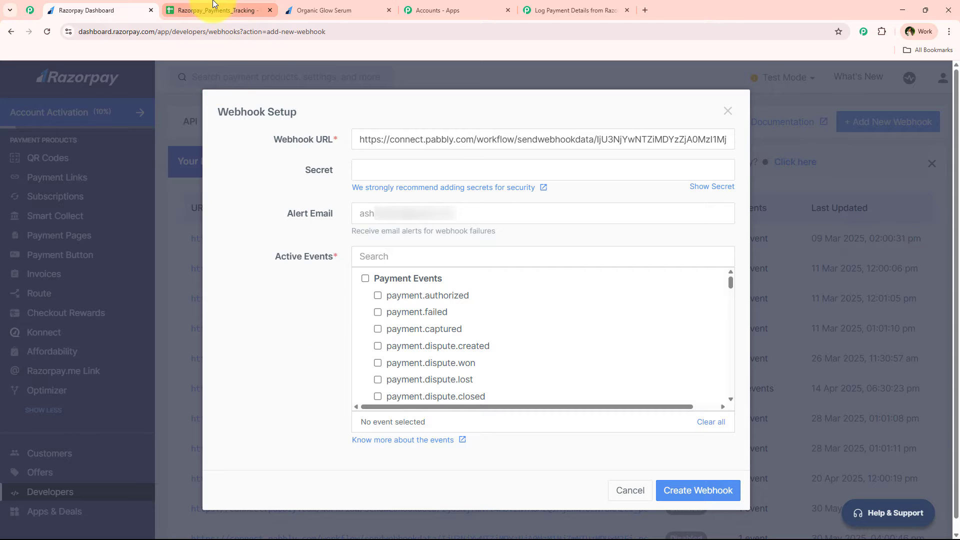
Enable the payment.captured event for the new Razorpay webhook and create the webhook.
click(570, 10)
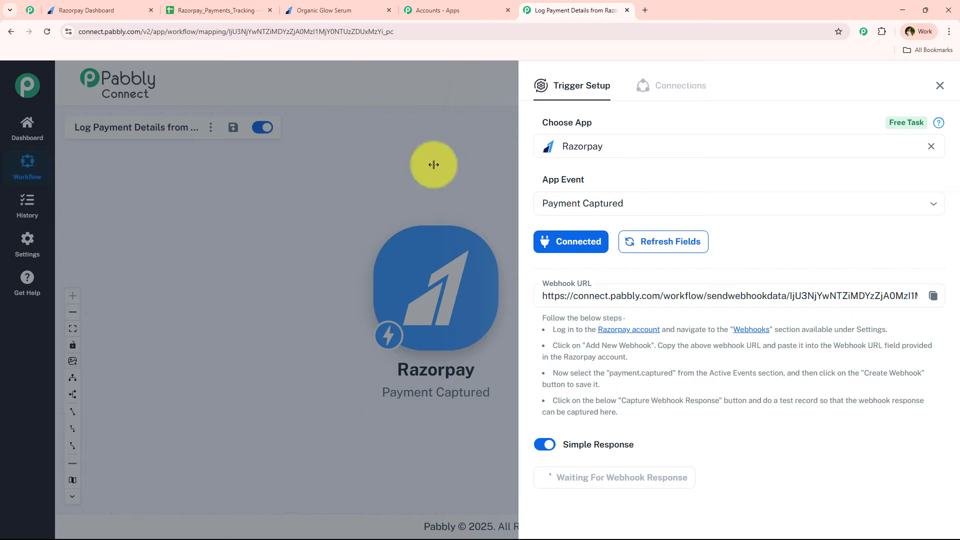
click(115, 10)
click(377, 328)
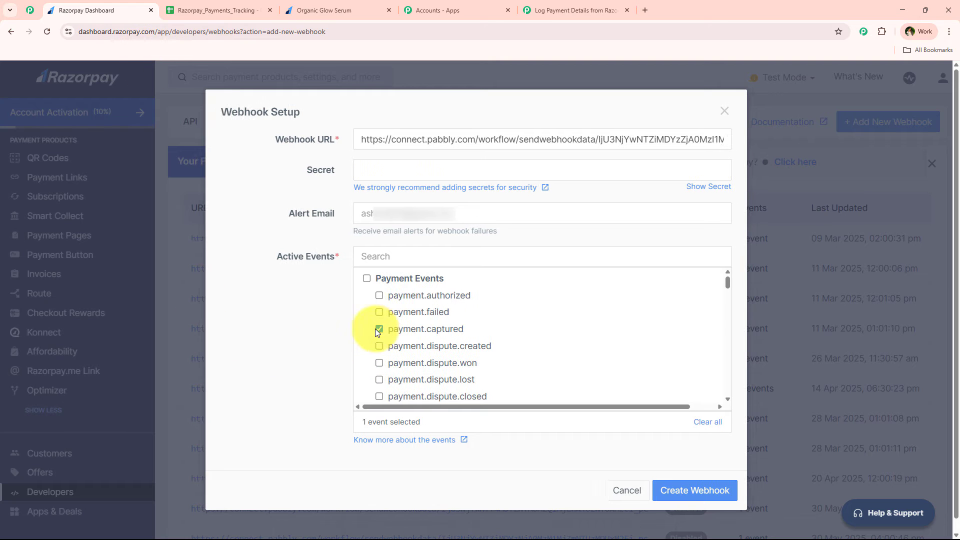
click(715, 488)
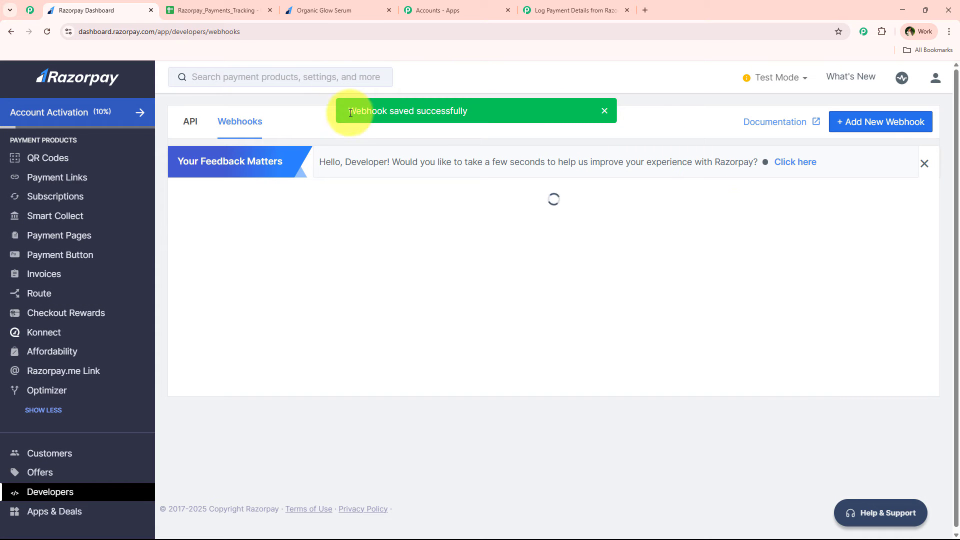
drag(351, 113, 473, 123)
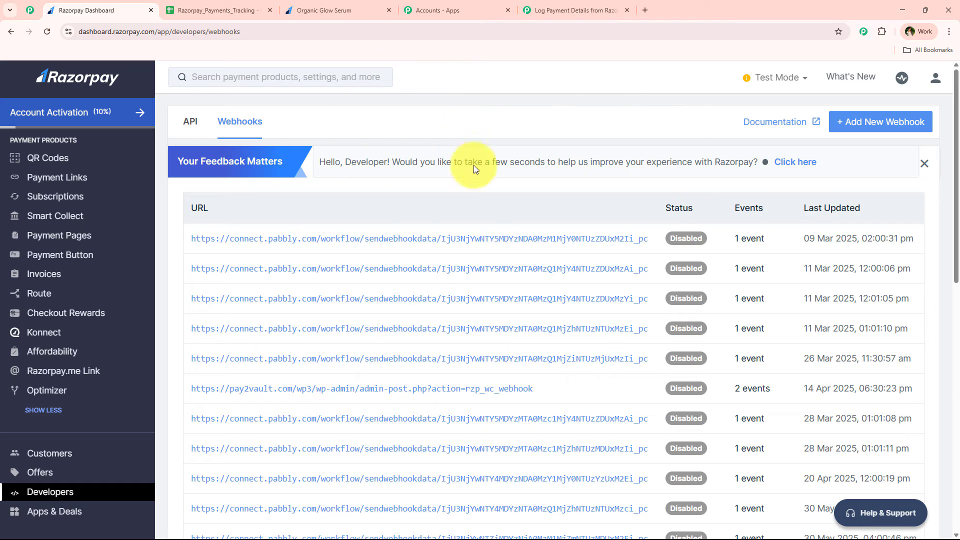
Copy the Organic Glow Serum payment page's URL from Razorpay, open it in a new browser tab and close the old tab of that page.
click(89, 244)
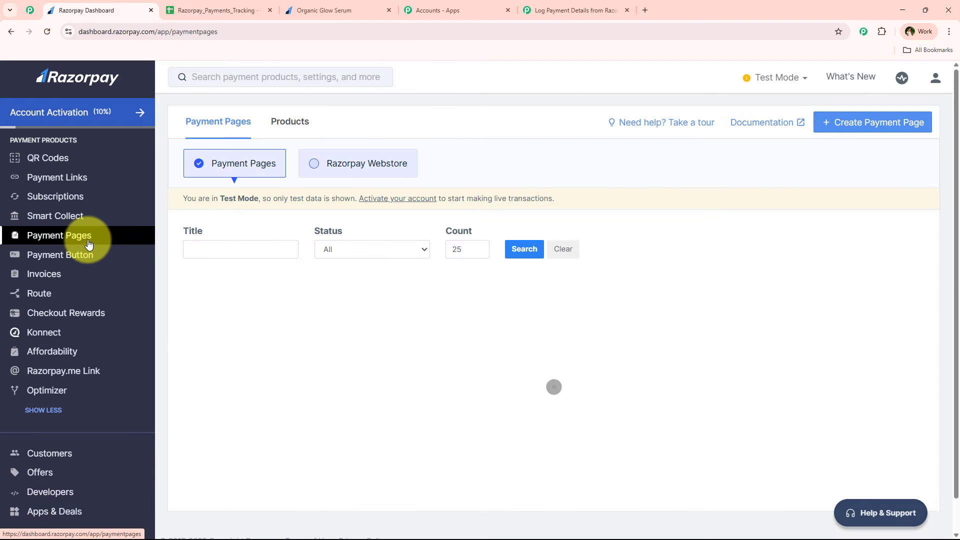
scroll(441, 218, down, 3)
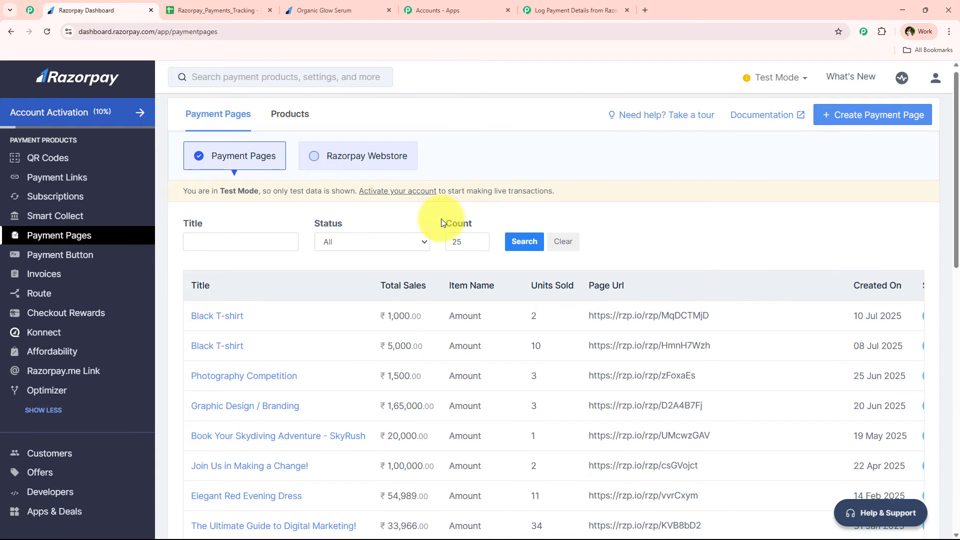
scroll(416, 253, down, 3)
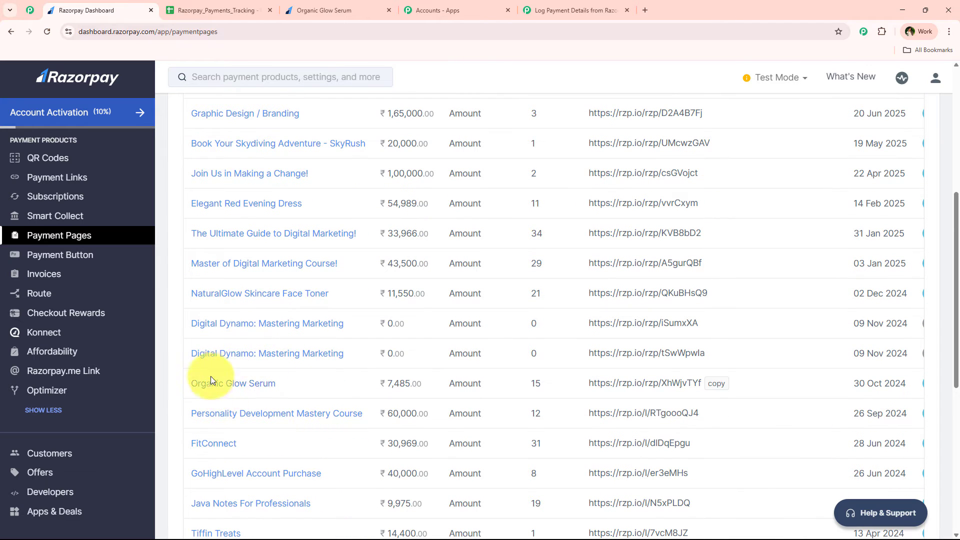
click(721, 382)
click(642, 10)
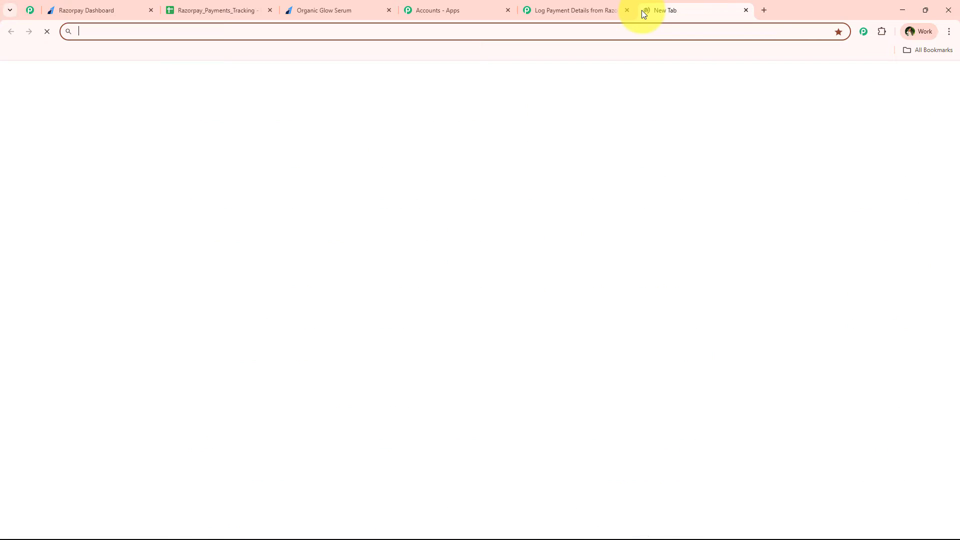
key(ctrl+v)
key(Return)
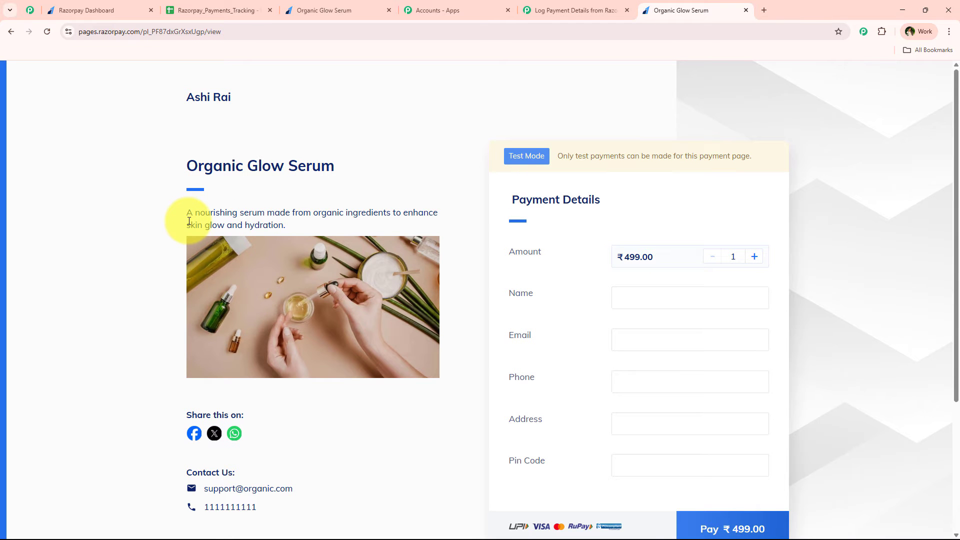
click(389, 10)
Fill in the payment form with a saved test customer's details and replace the phone number with another saved one.
scroll(600, 230, down, 2)
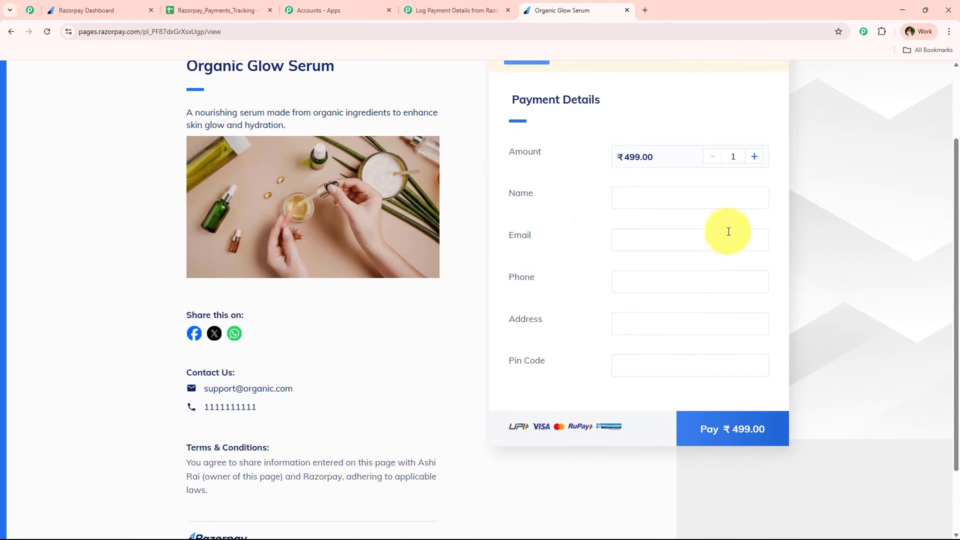
click(655, 198)
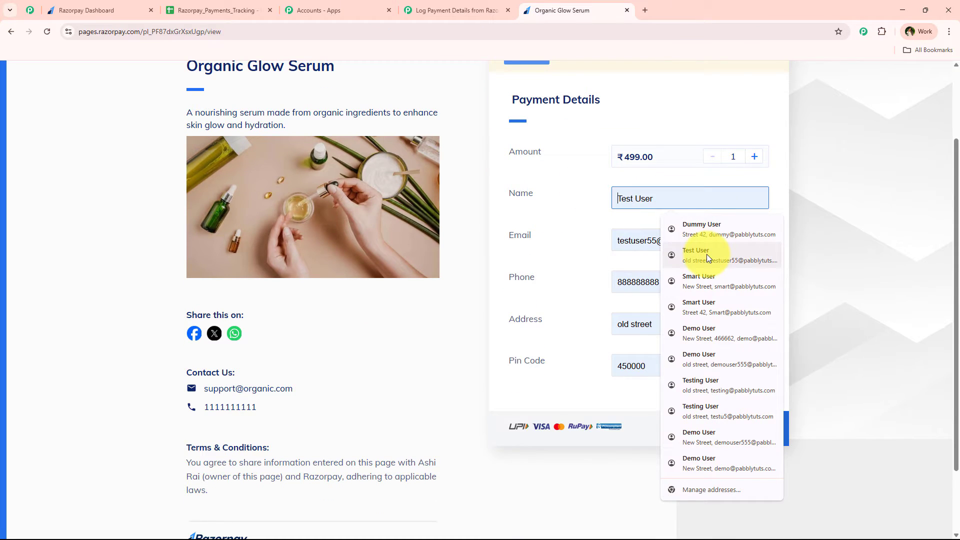
click(707, 254)
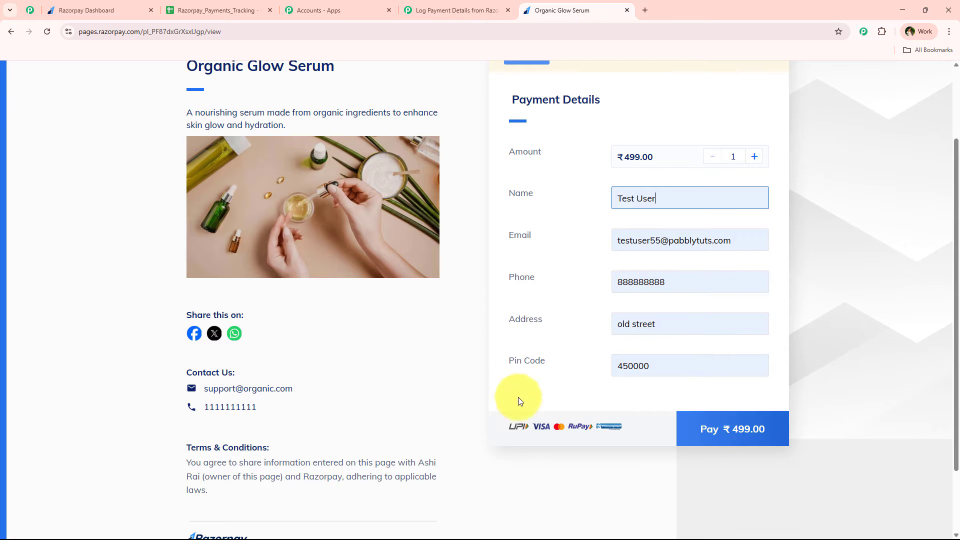
double_click(691, 283)
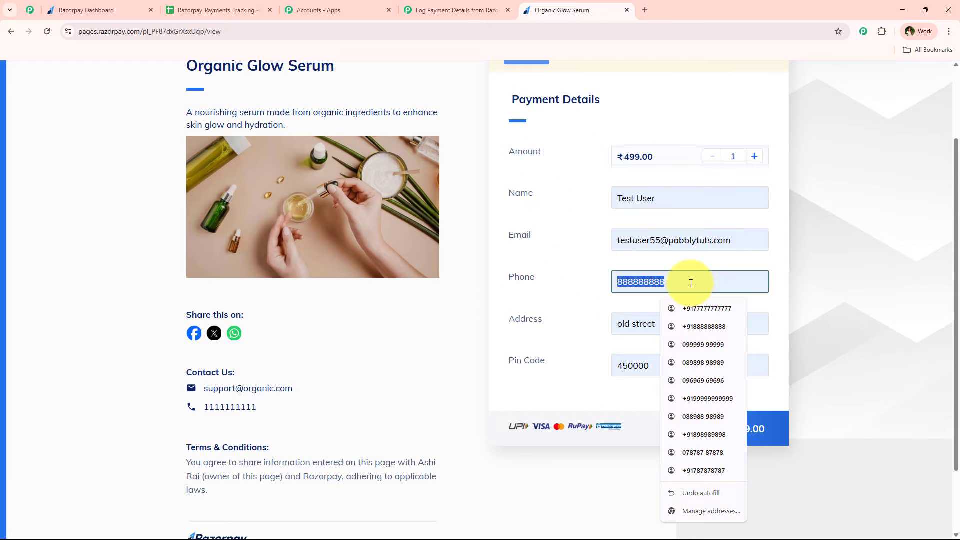
click(694, 385)
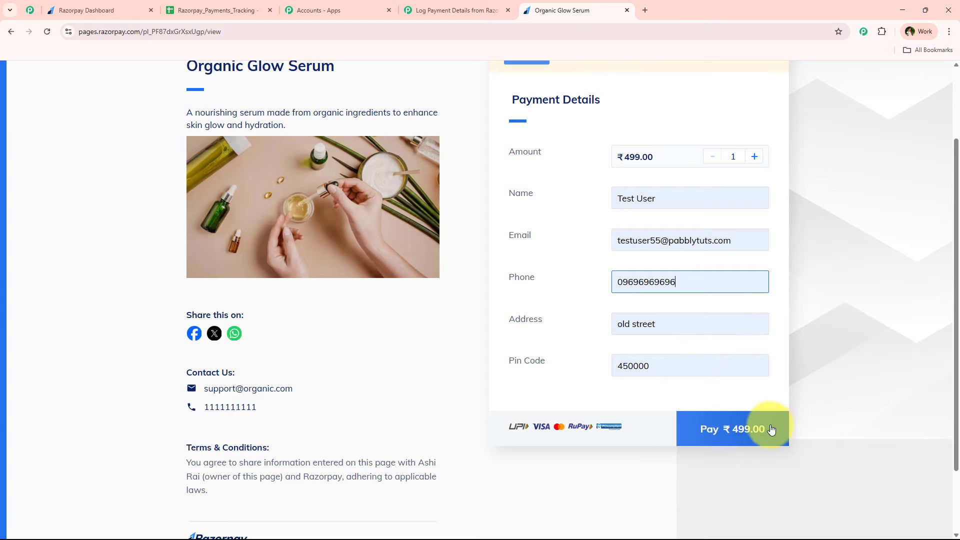
Pay the ₹499.00 order by UPI using Razorpay's saved success test UPI ID.
click(768, 430)
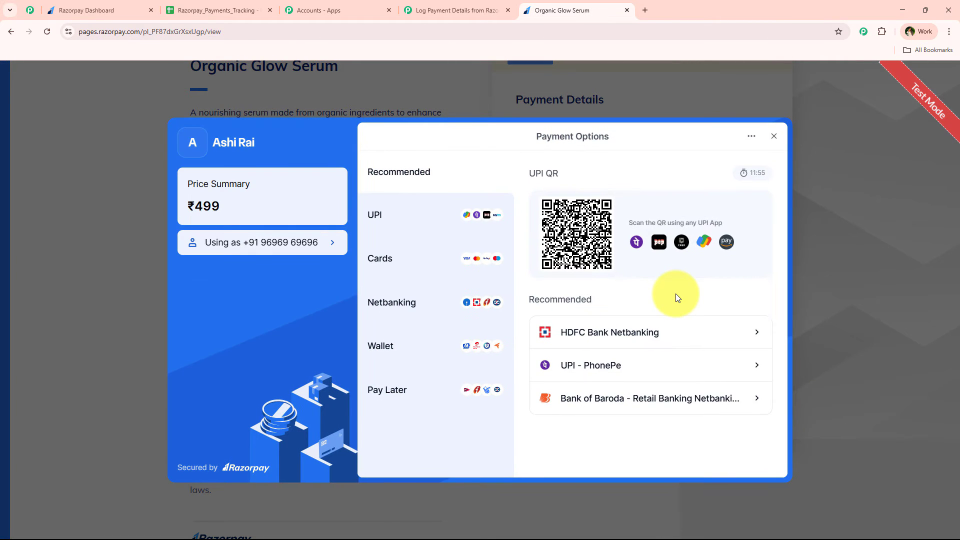
click(461, 226)
click(564, 339)
text(s)
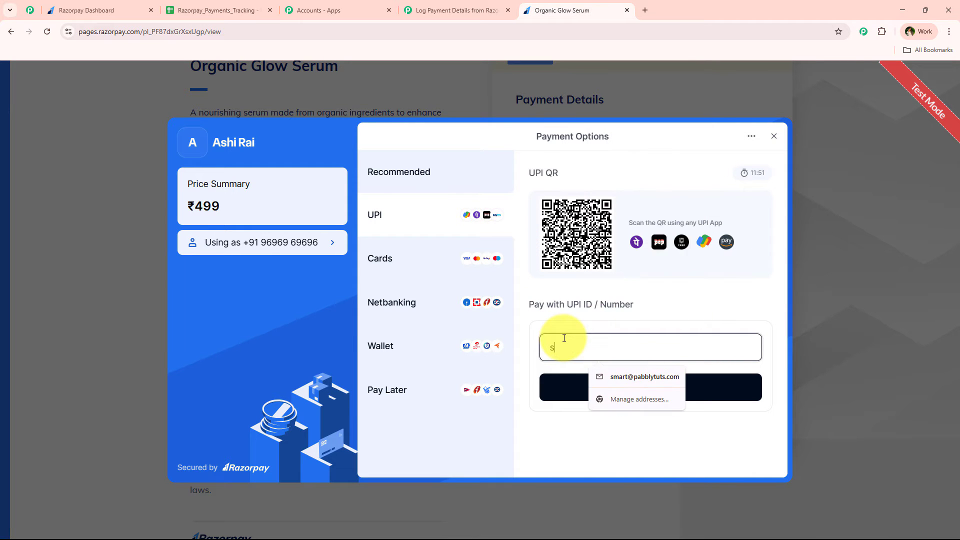
text(u)
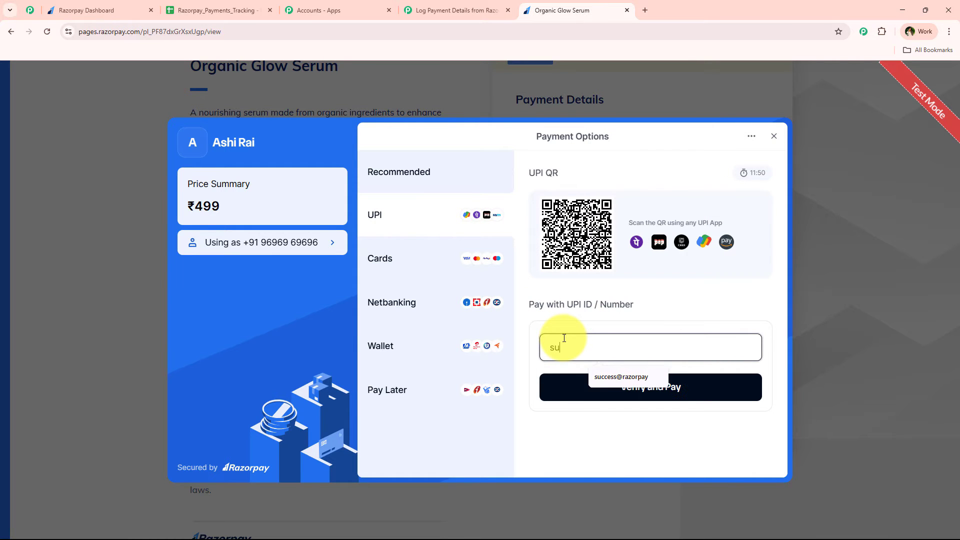
click(634, 388)
click(644, 394)
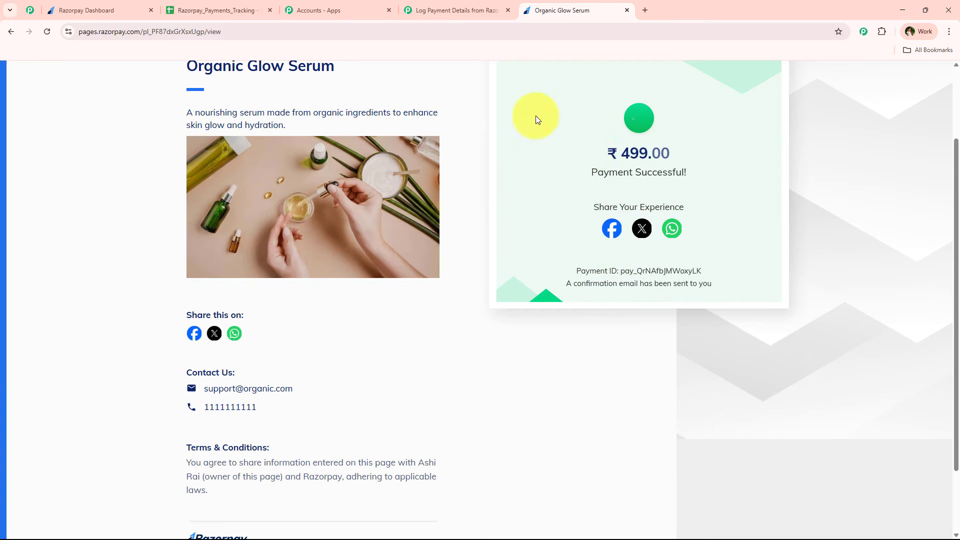
scroll(322, 317, up, 2)
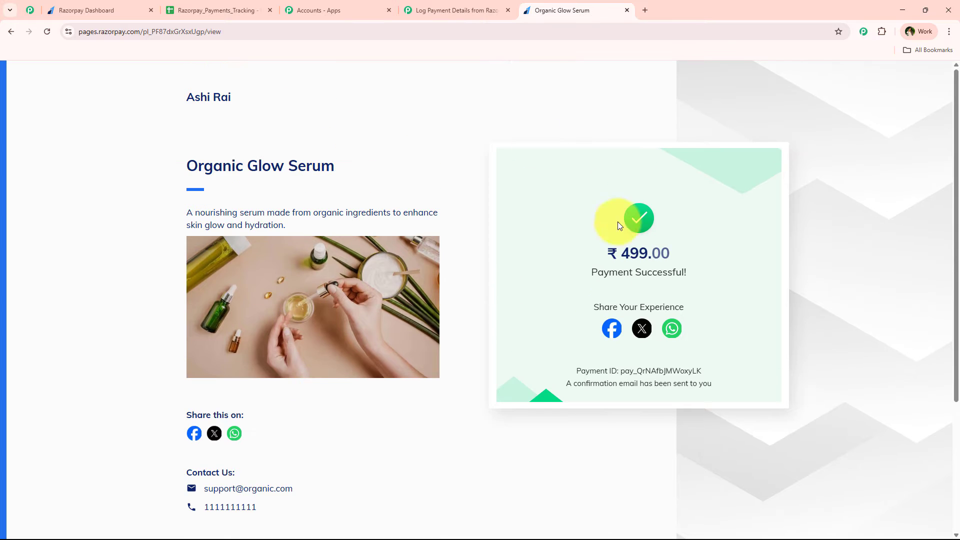
Switch to the Pabbly Connect workflow and examine the customer's phone, pin code, name, email and address in the captured response, then close the trigger setup.
click(492, 9)
scroll(676, 205, down, 9)
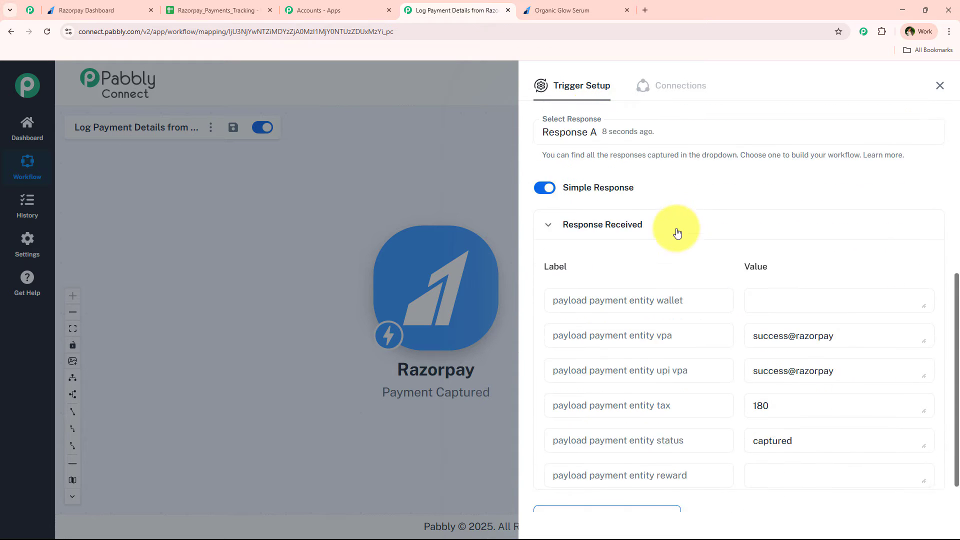
scroll(667, 325, down, 5)
scroll(663, 324, up, 2)
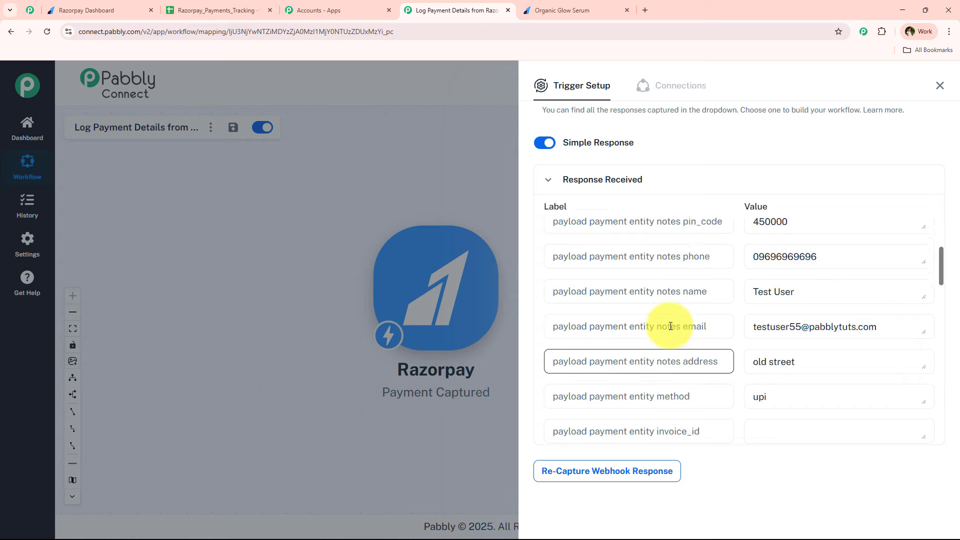
drag(853, 317, 653, 322)
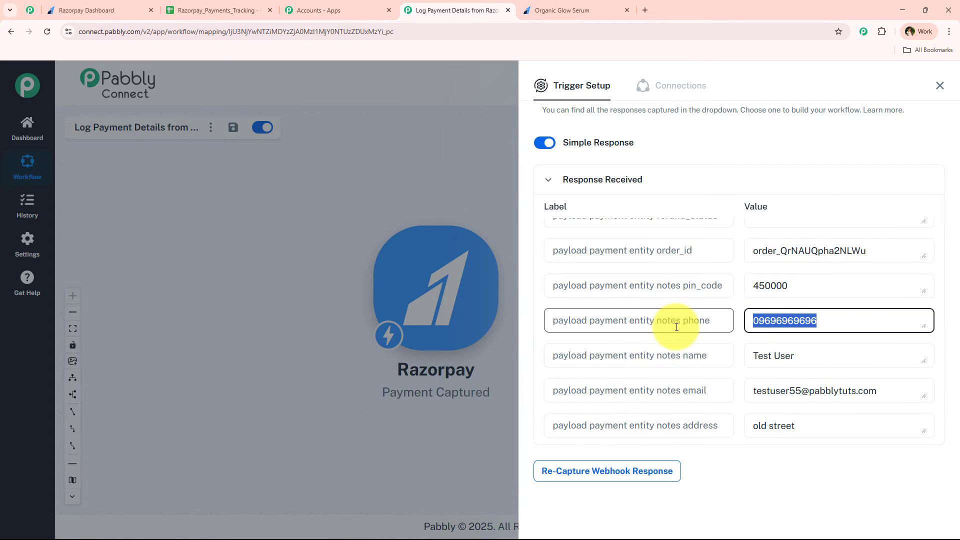
drag(849, 277, 745, 278)
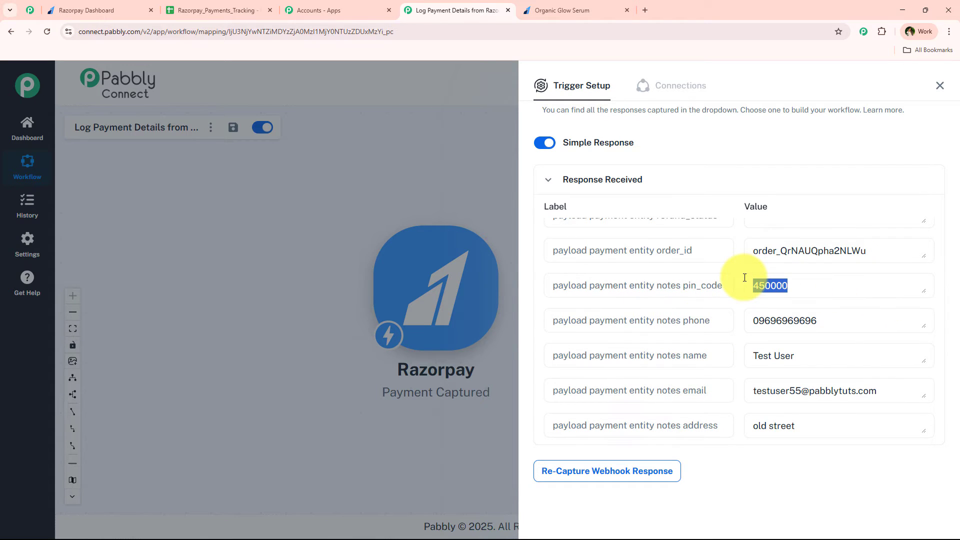
drag(812, 356, 750, 355)
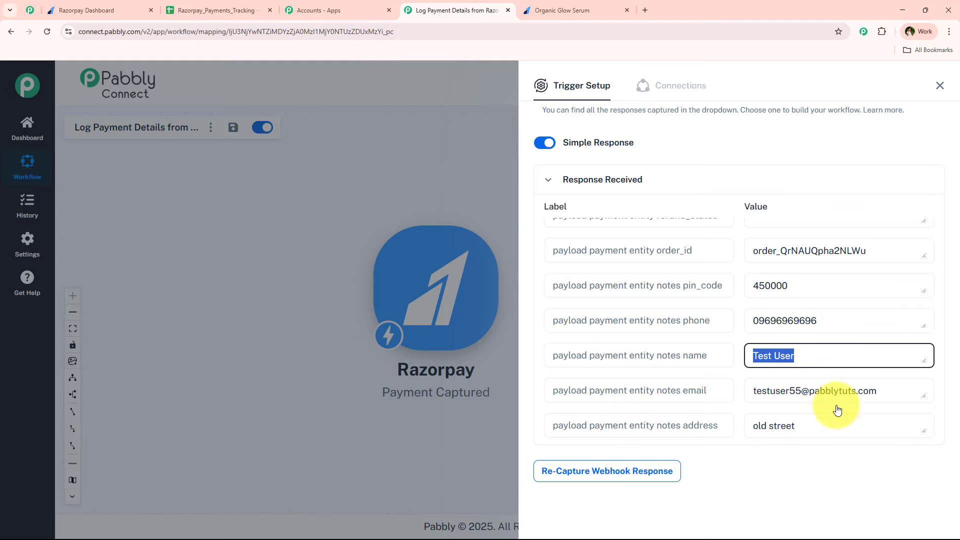
triple_click(820, 391)
triple_click(820, 422)
scroll(812, 410, down, 2)
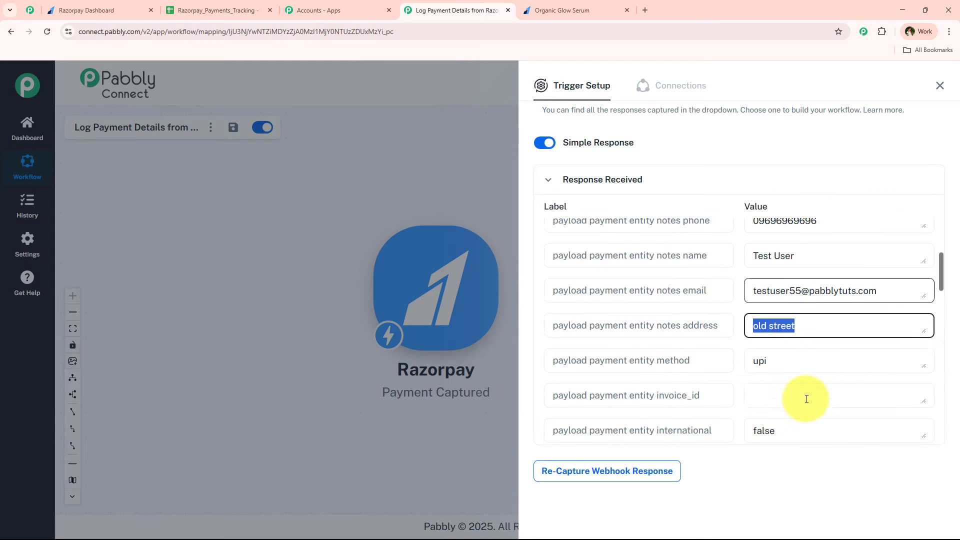
click(737, 389)
scroll(733, 390, up, 4)
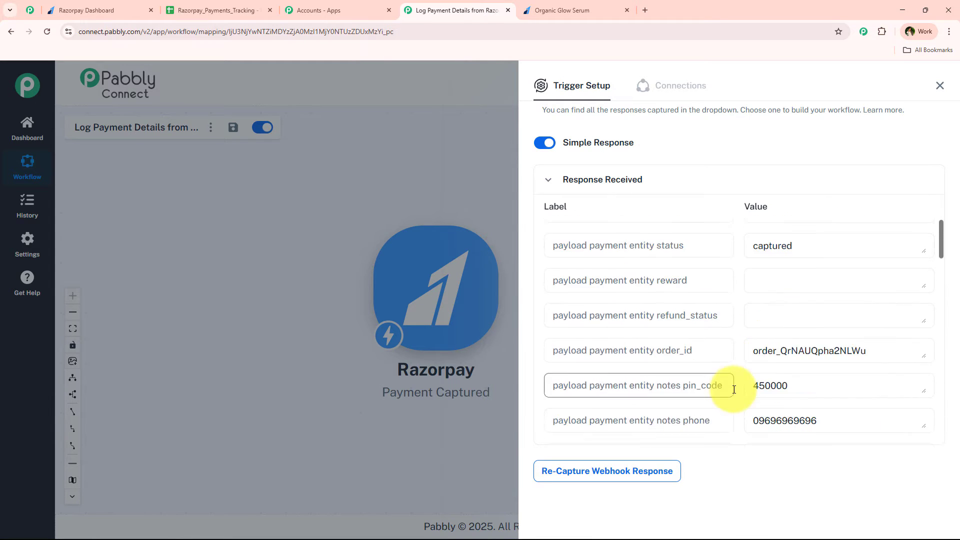
scroll(734, 389, up, 10)
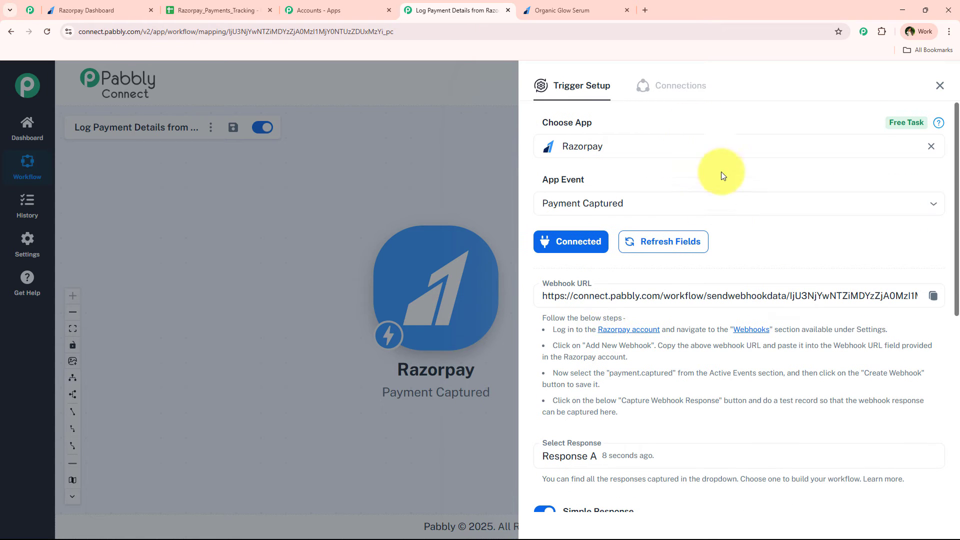
click(941, 95)
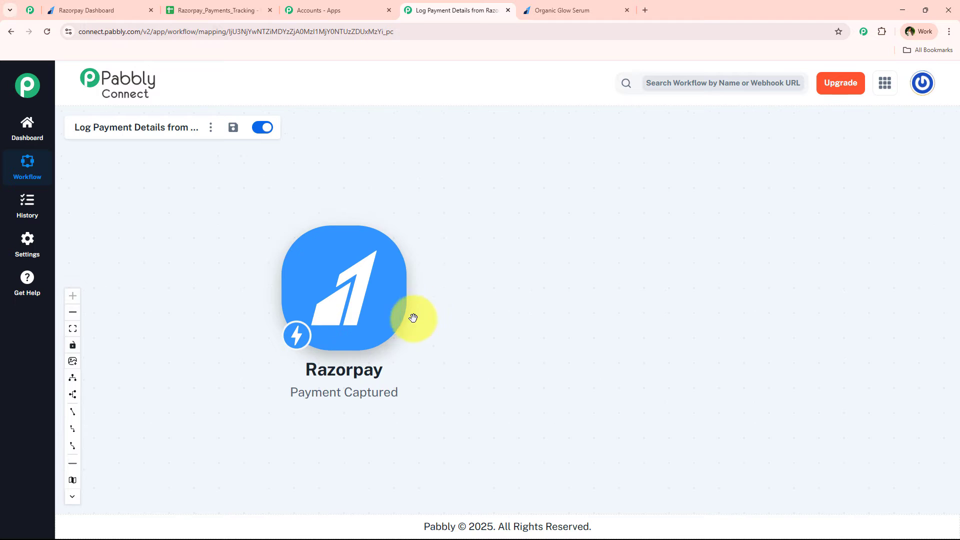
Check the Razorpay_Payments_Tracking sheet, then view the Organic Glow Serum payment page's details in the Razorpay dashboard.
click(240, 10)
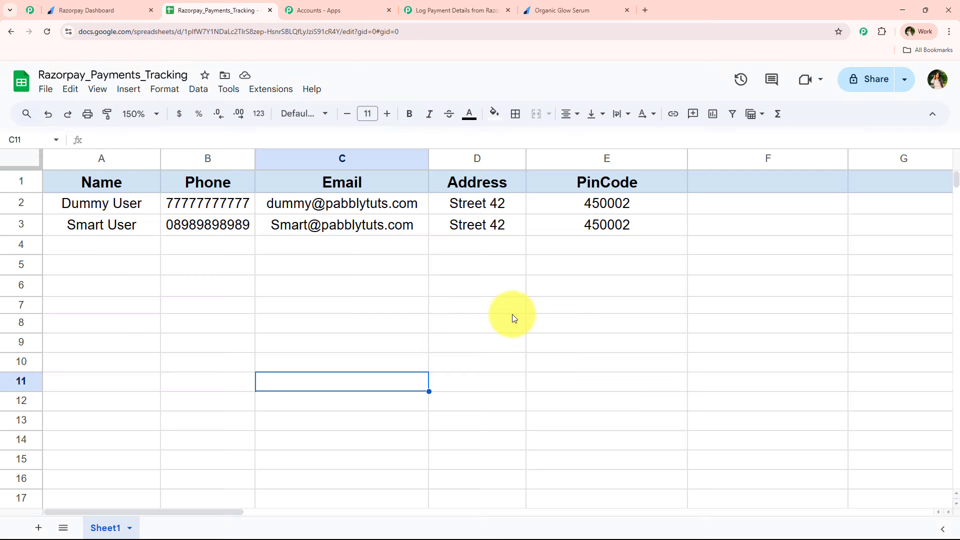
click(103, 11)
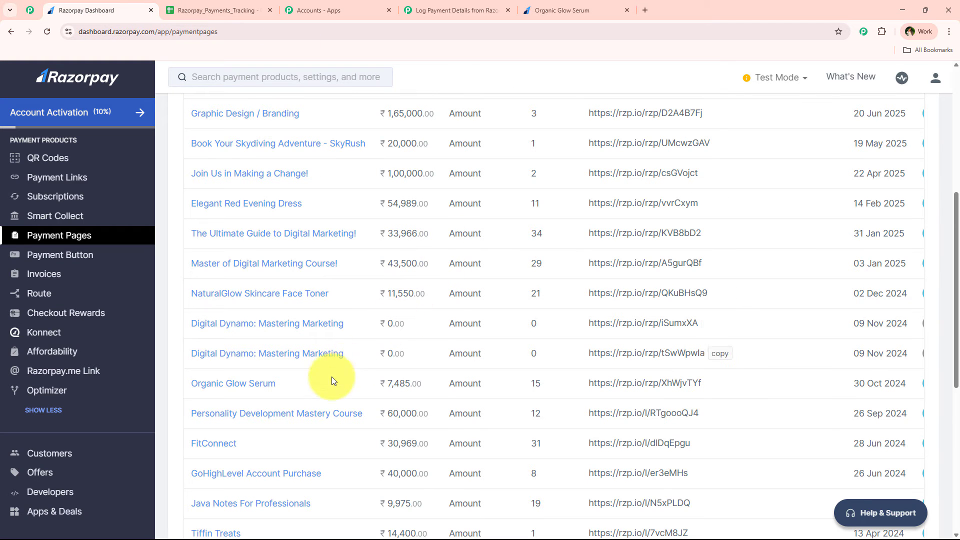
click(237, 385)
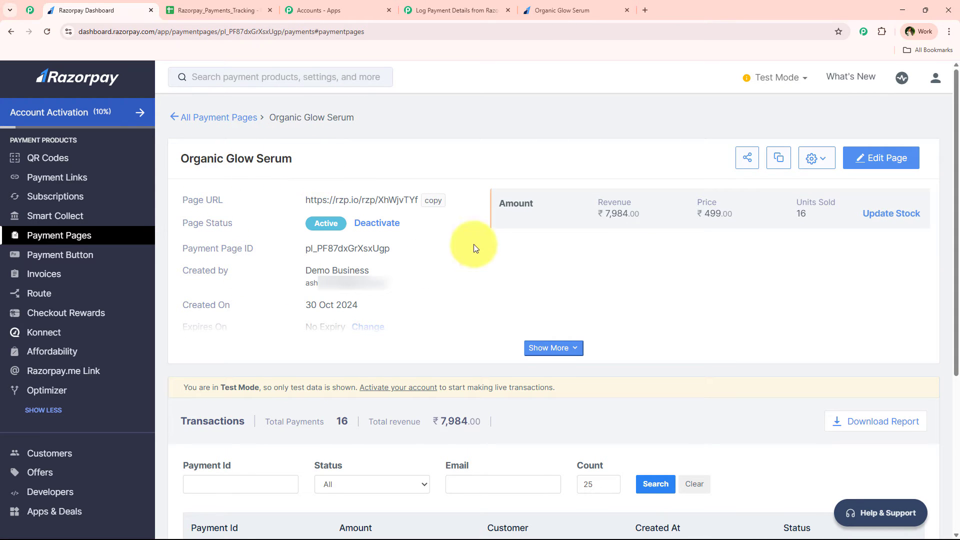
Return to the Pabbly Connect workflow and add an action step after the Razorpay trigger with Filter (Pabbly) as its app.
click(465, 10)
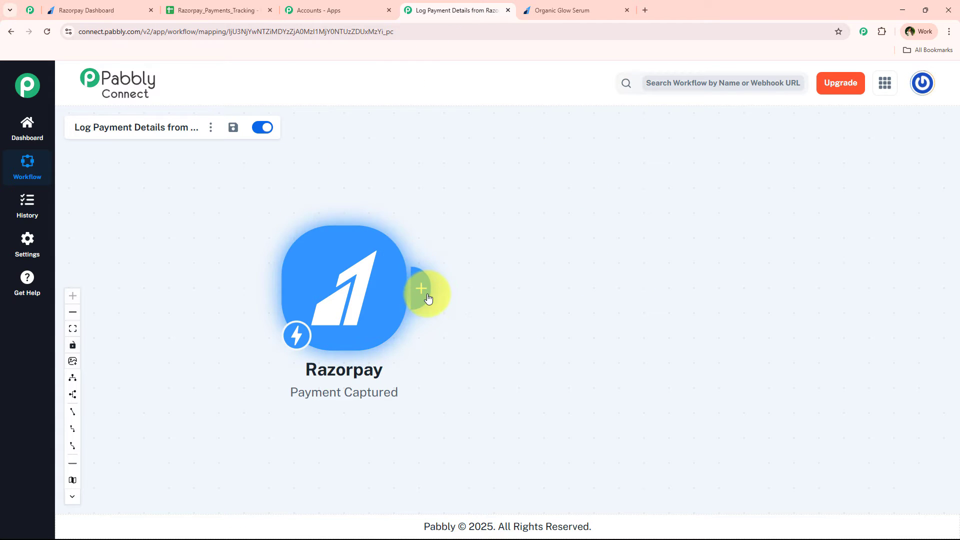
click(427, 298)
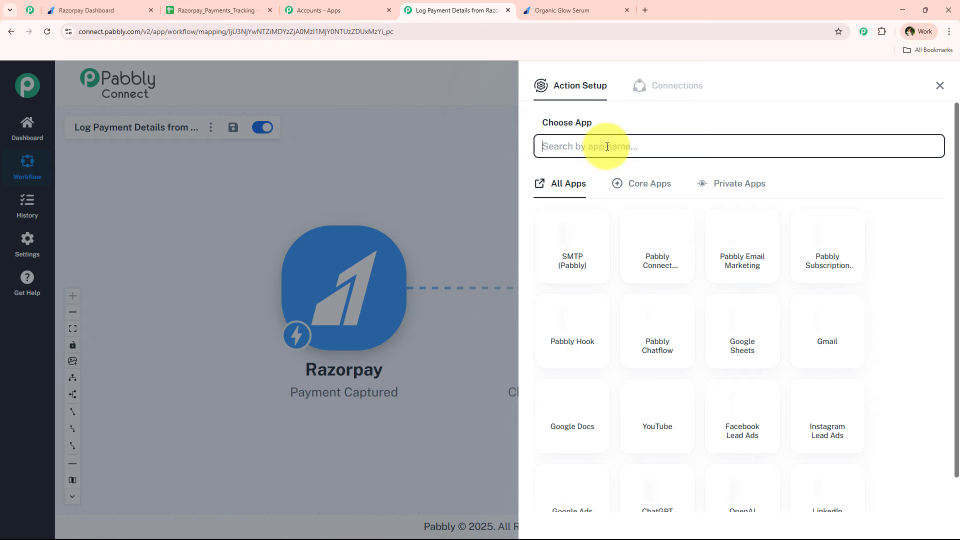
text(fil)
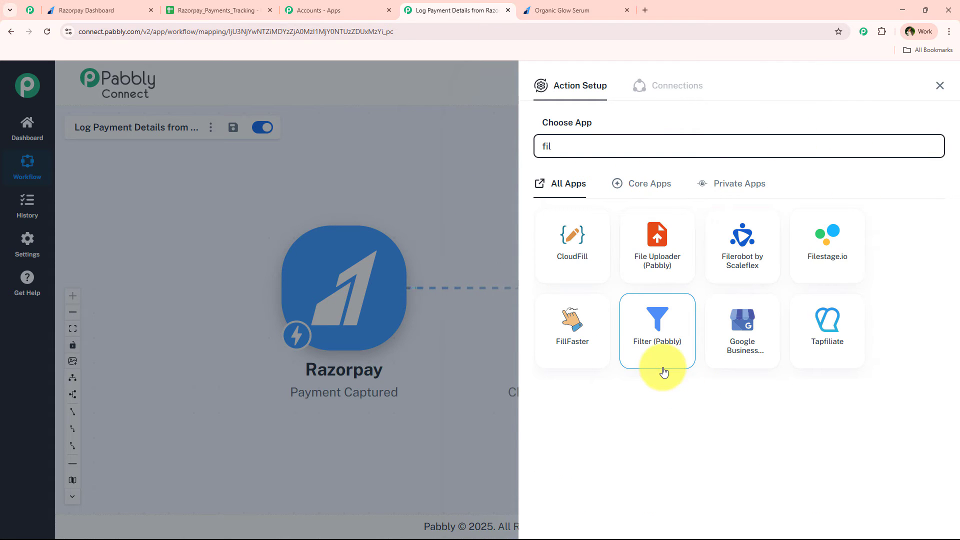
click(663, 371)
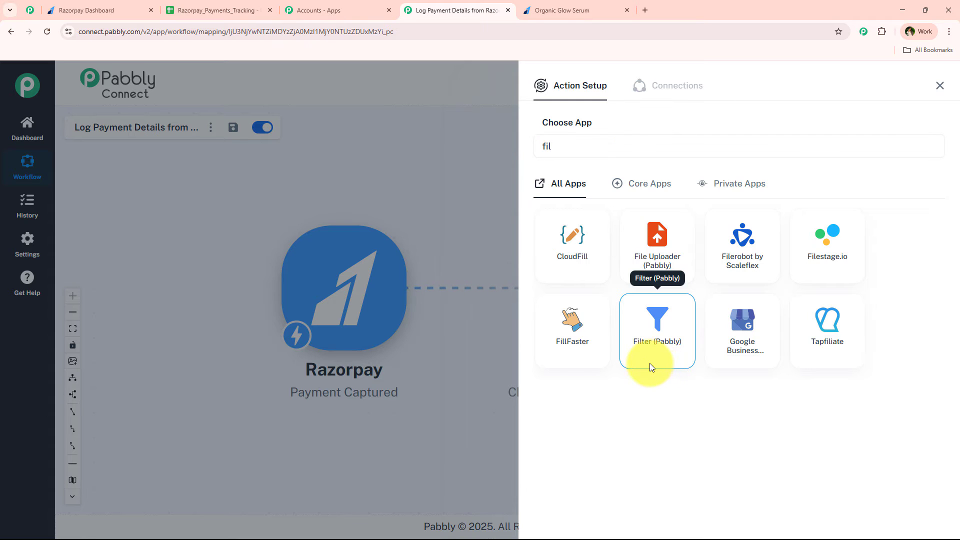
Choose Filter (Pabbly) with the Filter Values event, connect it and search the condition's labels for "amoun".
click(650, 363)
click(626, 201)
click(653, 242)
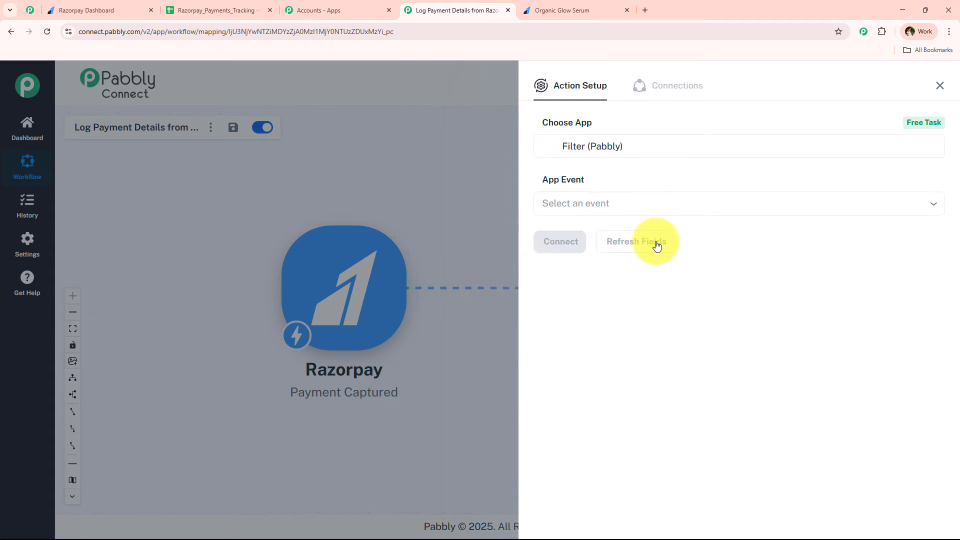
click(554, 241)
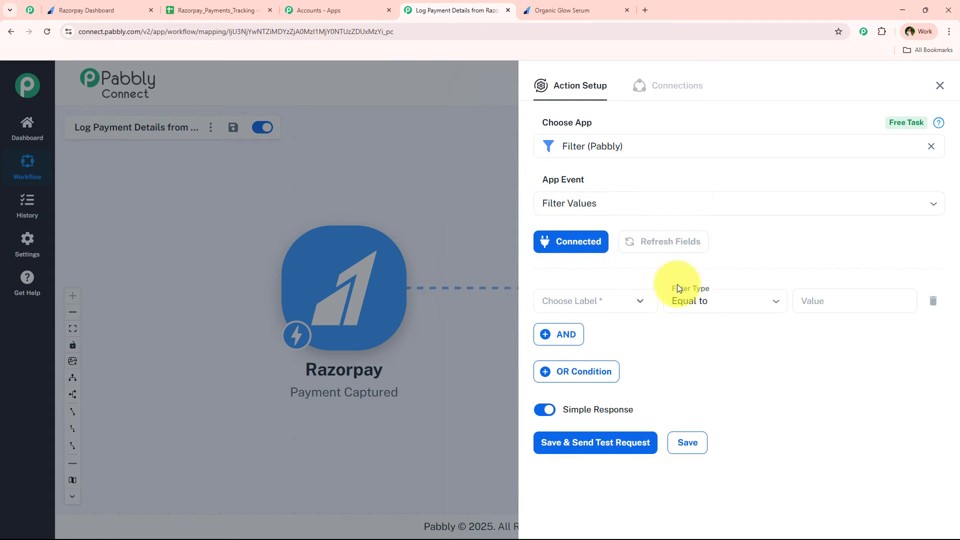
click(580, 300)
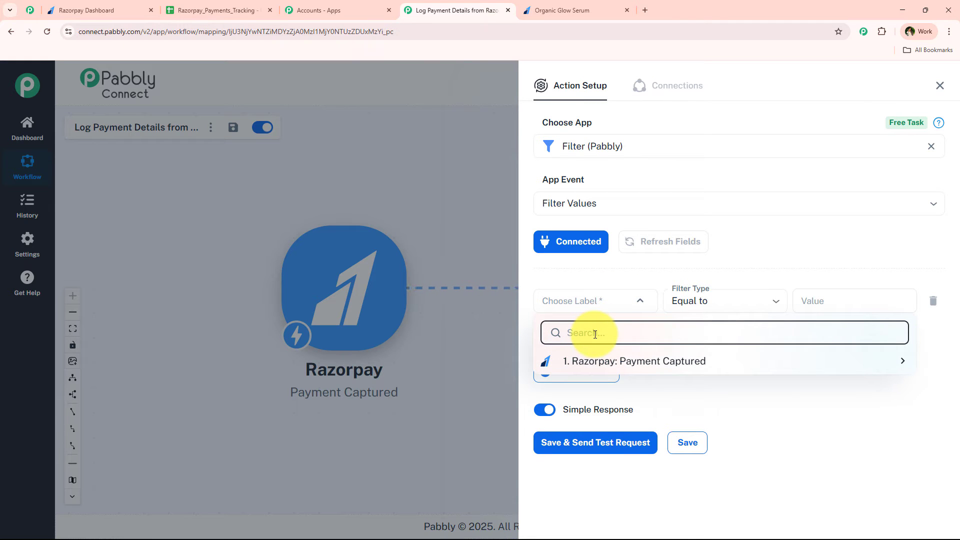
text(amoun)
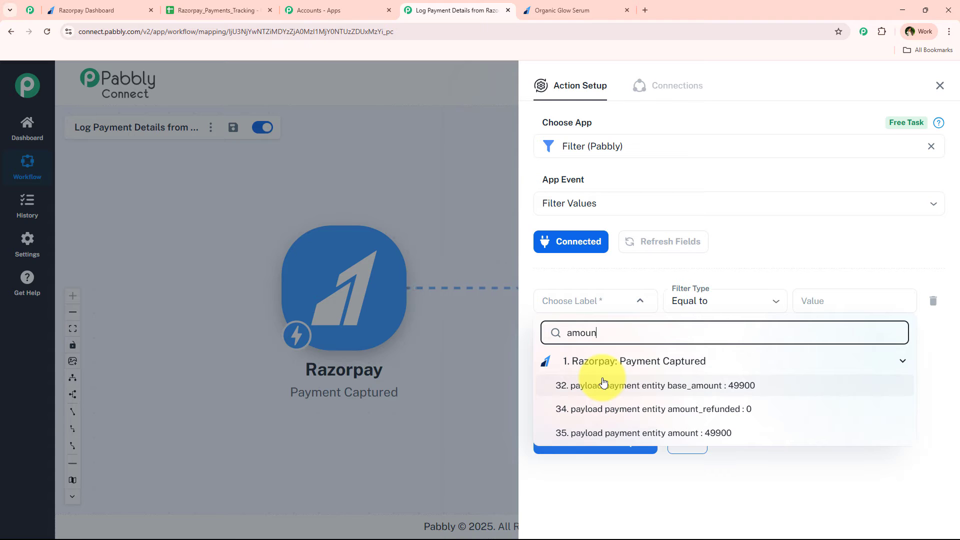
Check the amount paid on the Organic Glow Serum payment page, then return to the Pabbly Connect workflow.
click(110, 6)
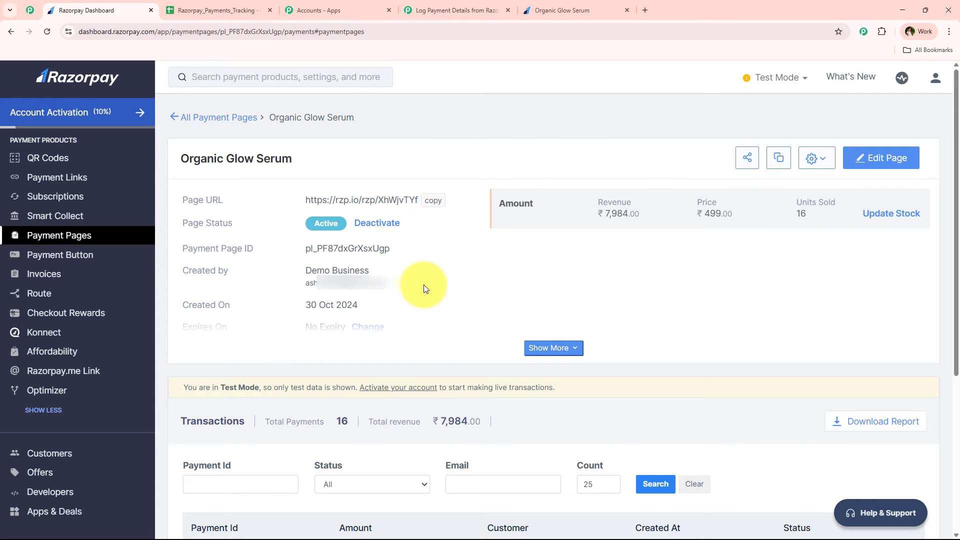
click(560, 10)
drag(639, 247, 684, 250)
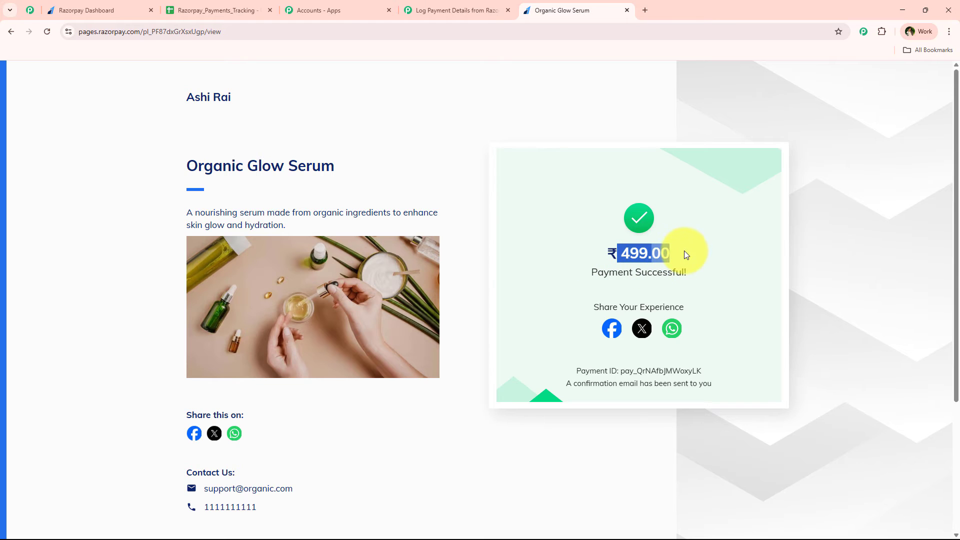
click(687, 254)
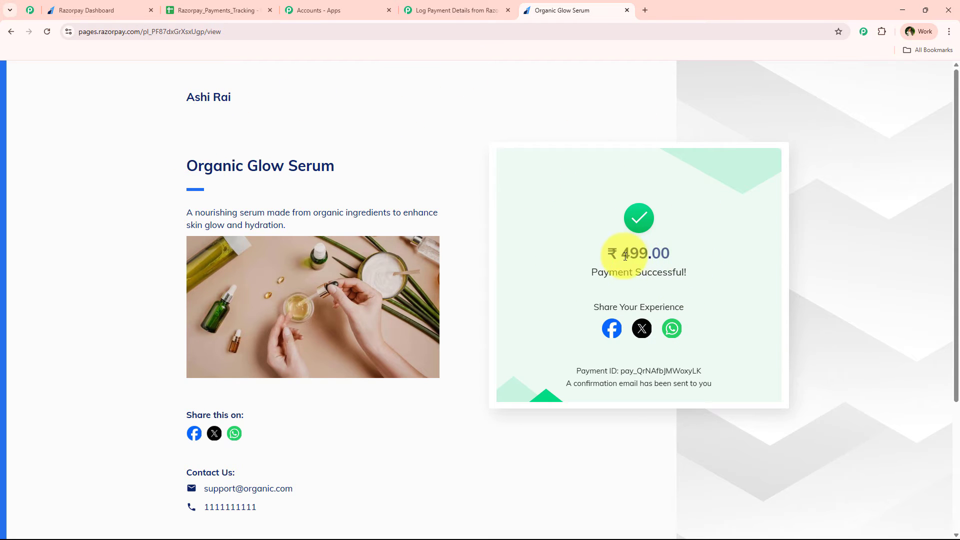
drag(620, 252, 679, 255)
click(454, 4)
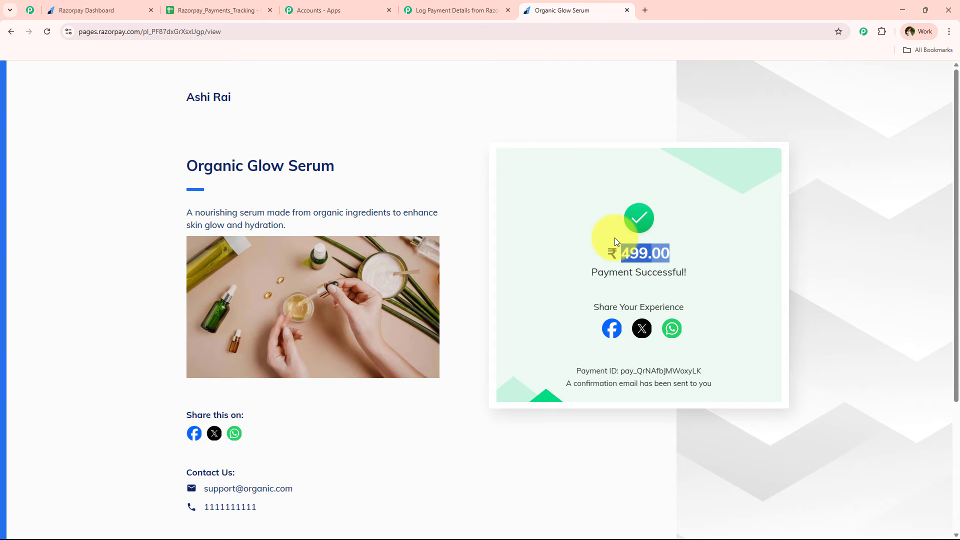
click(615, 242)
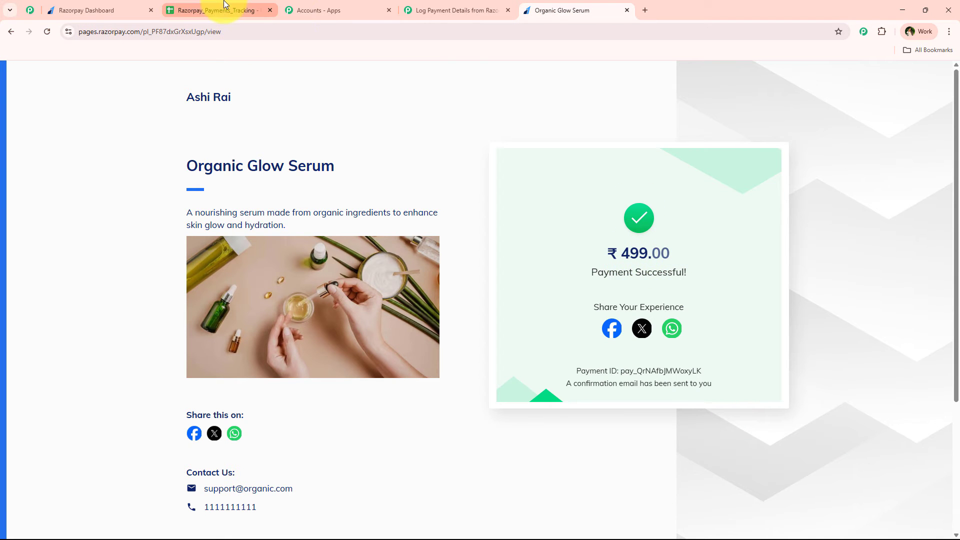
click(443, 10)
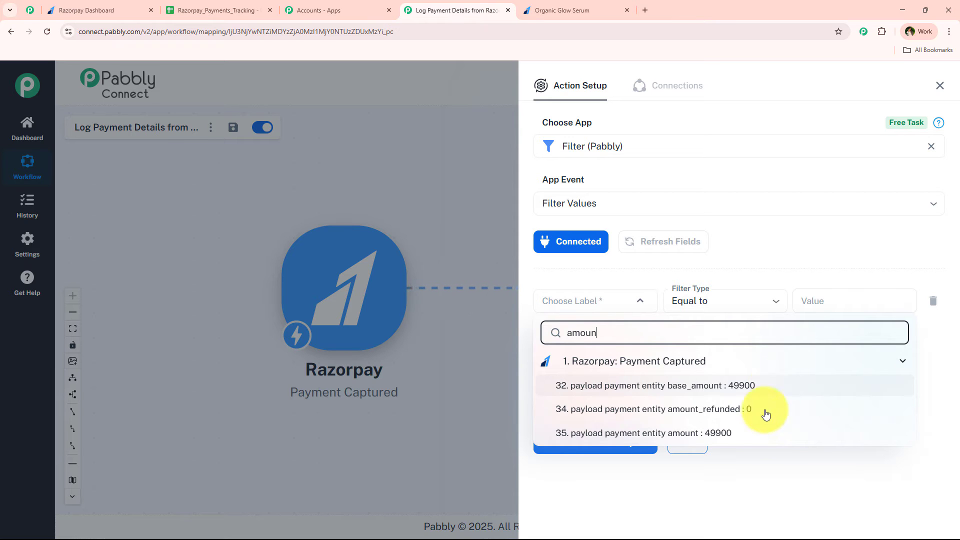
Set the filter condition to payload payment entity base_amount Equal to 49900, then save it and send a test request.
click(754, 387)
click(738, 312)
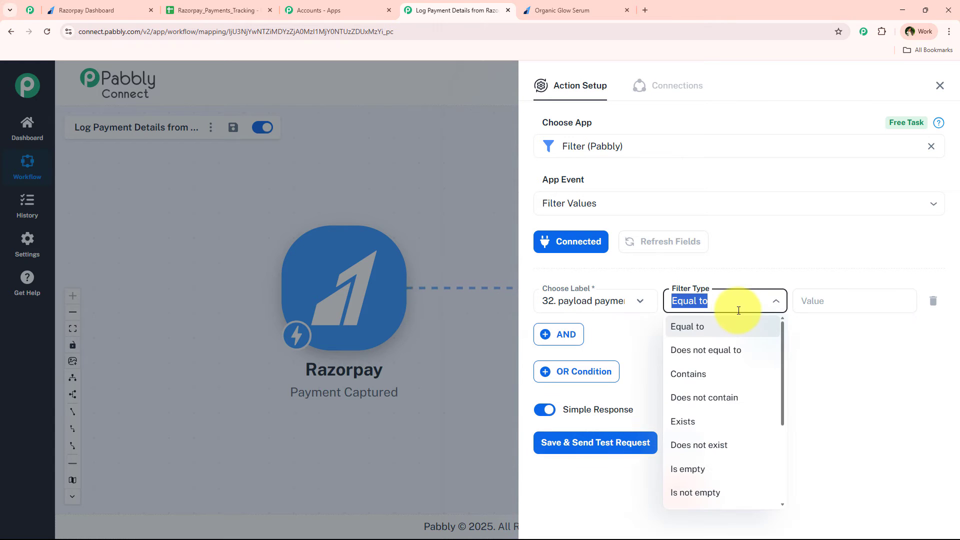
click(735, 328)
click(806, 308)
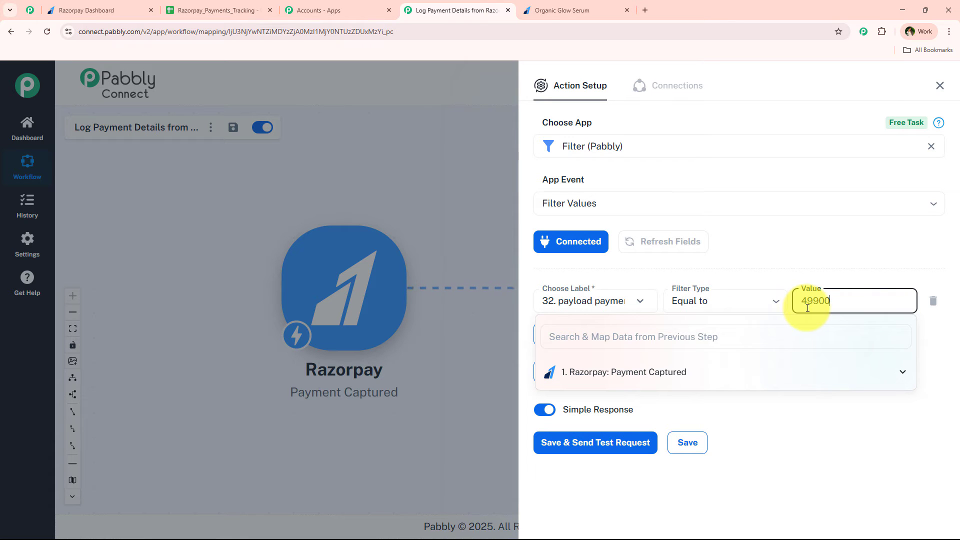
click(772, 413)
click(597, 444)
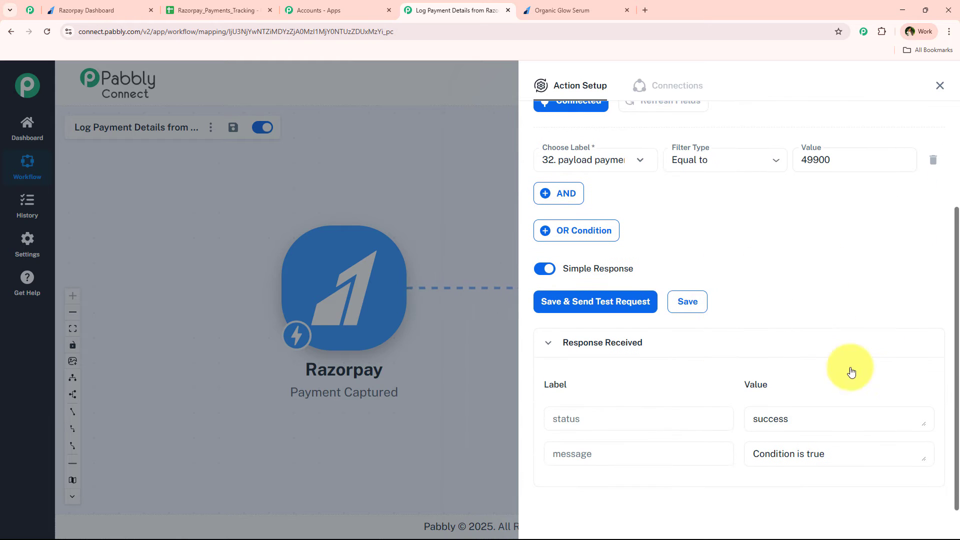
Recheck the payment page, then close the filter setup and reposition the Razorpay and Filter nodes on the workflow canvas.
click(565, 10)
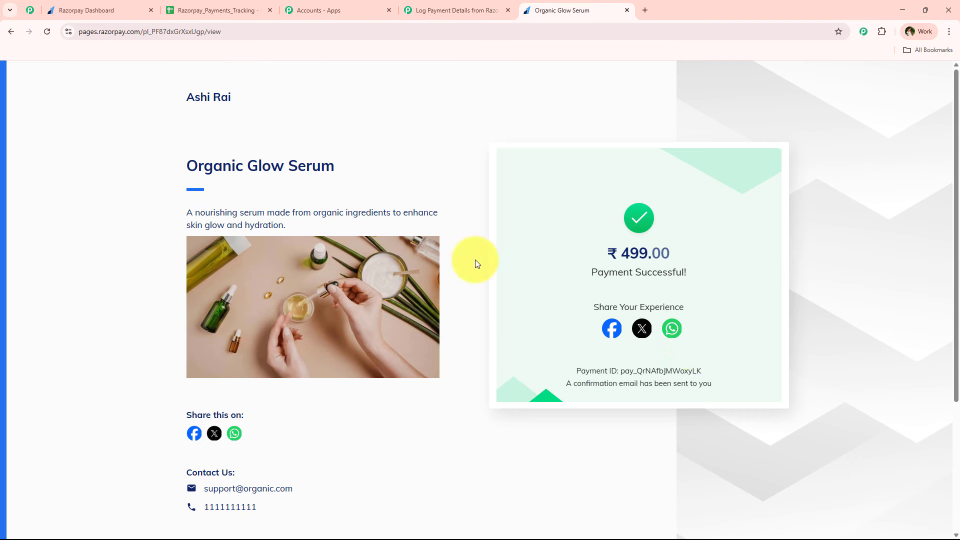
click(500, 11)
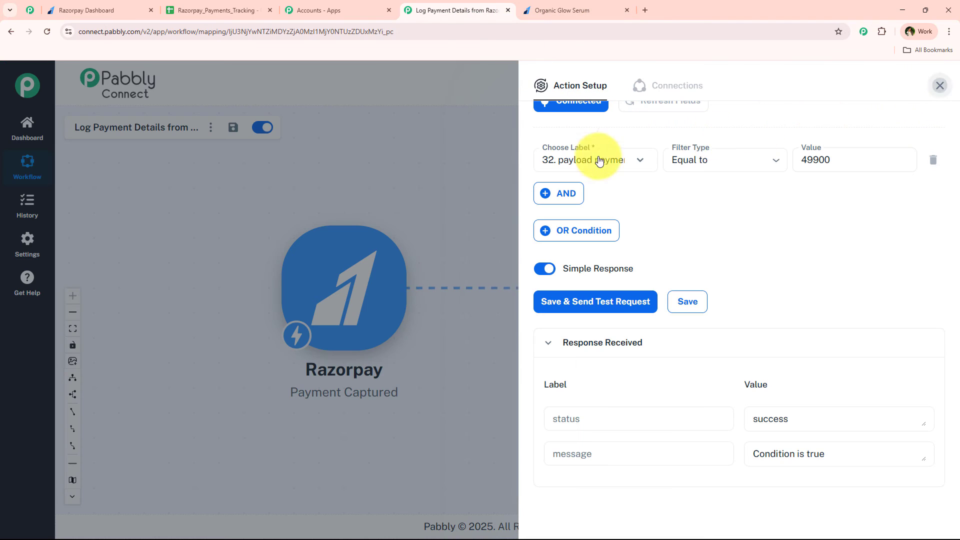
click(502, 215)
drag(521, 210, 405, 209)
drag(269, 273, 268, 235)
drag(517, 317, 510, 338)
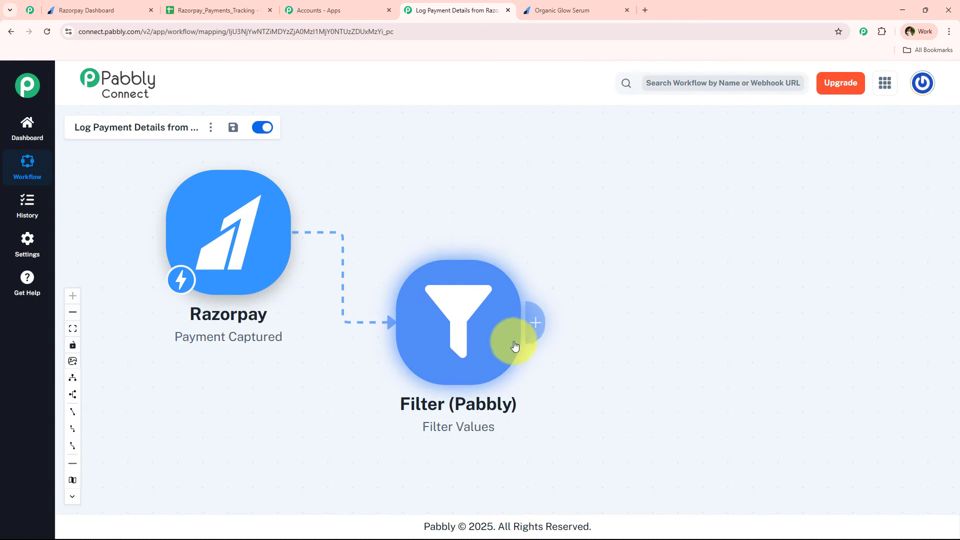
Add an action step after the filter with Google Sheets as its app and Add New Row as its event.
click(539, 325)
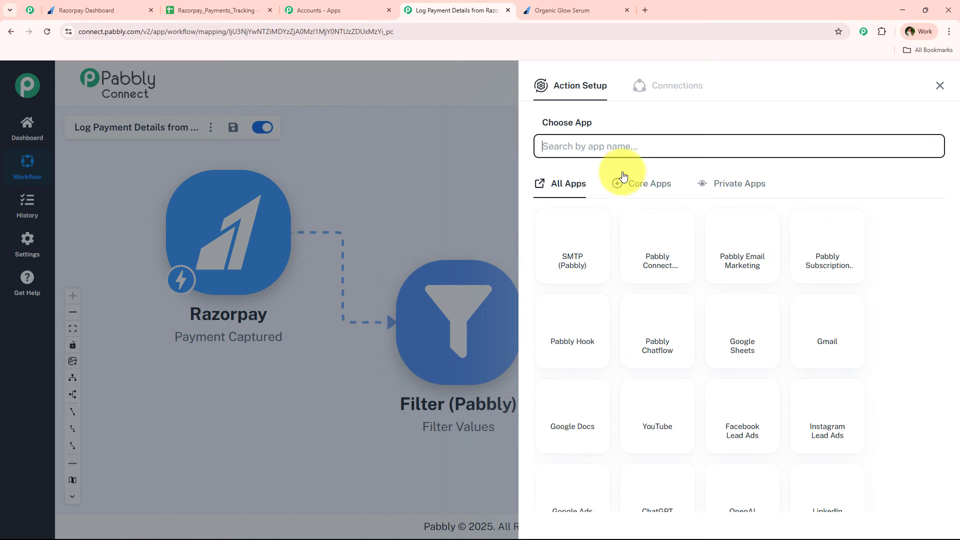
text(She)
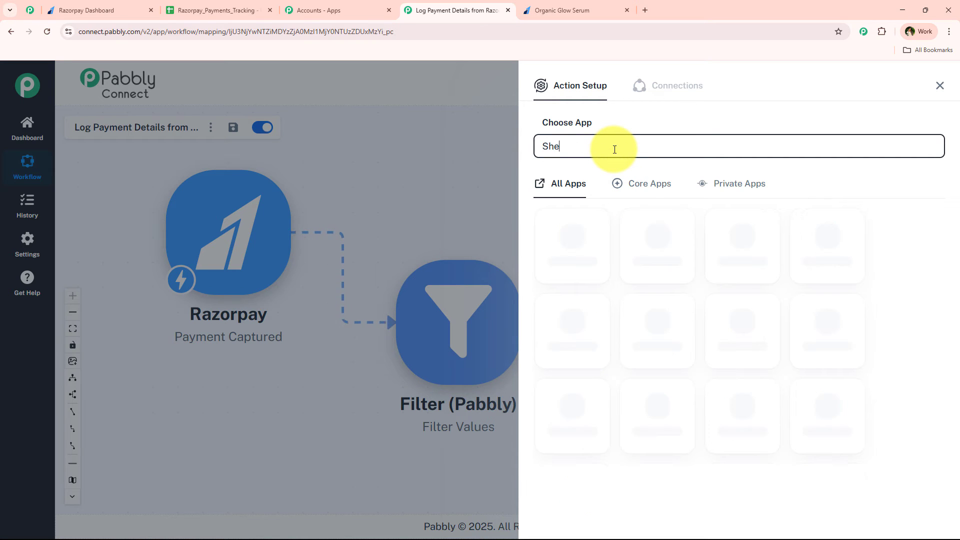
text(e)
text(t)
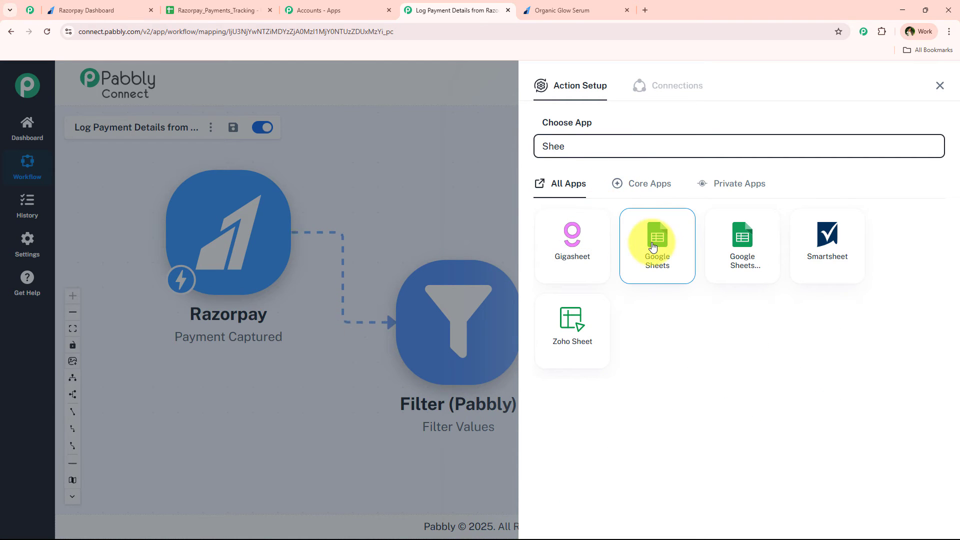
click(652, 242)
click(580, 208)
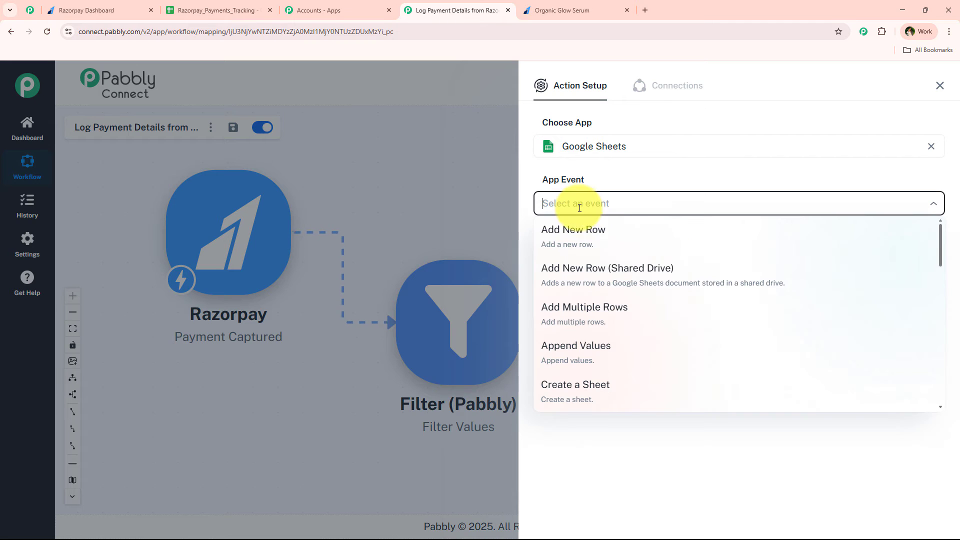
click(614, 230)
Connect the Google Sheets action through the existing connection Google Sheets #12 and save it.
click(571, 242)
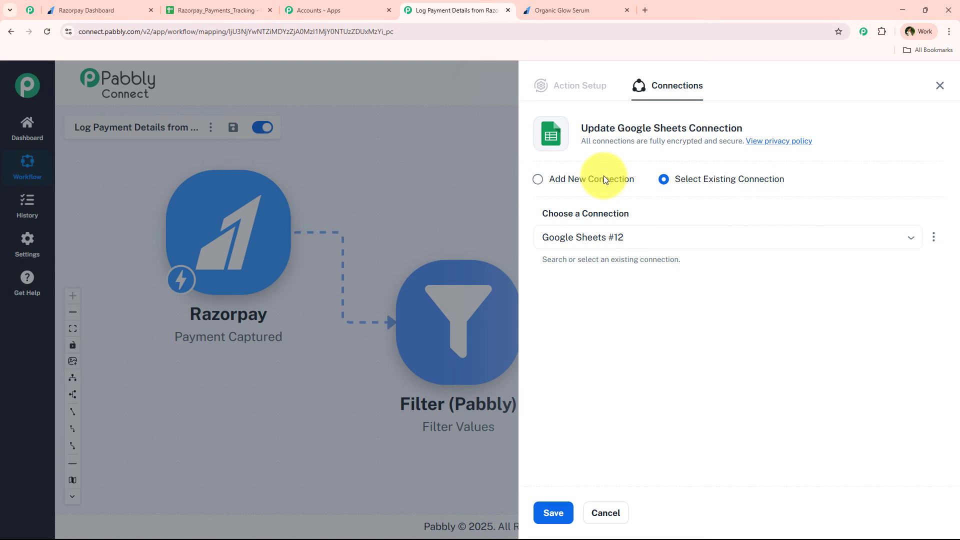
click(604, 181)
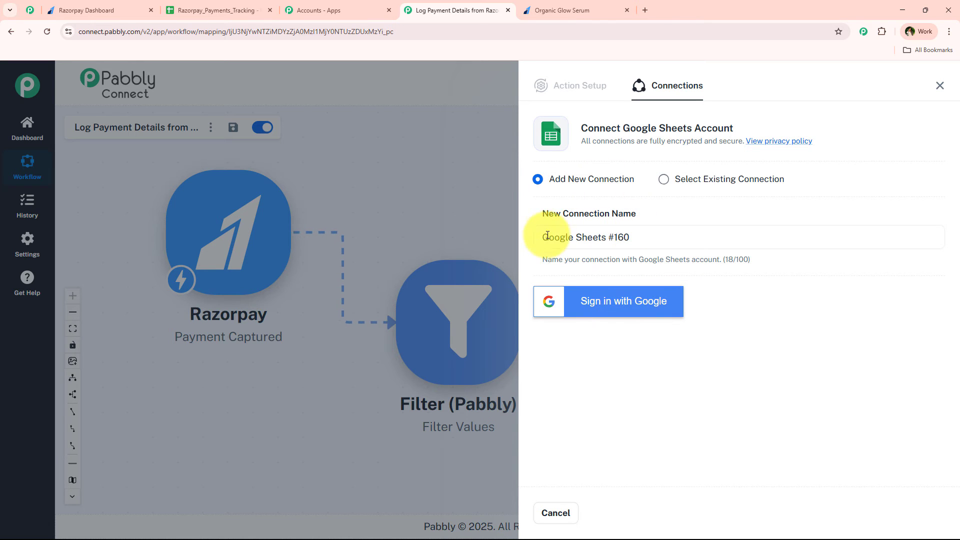
click(716, 180)
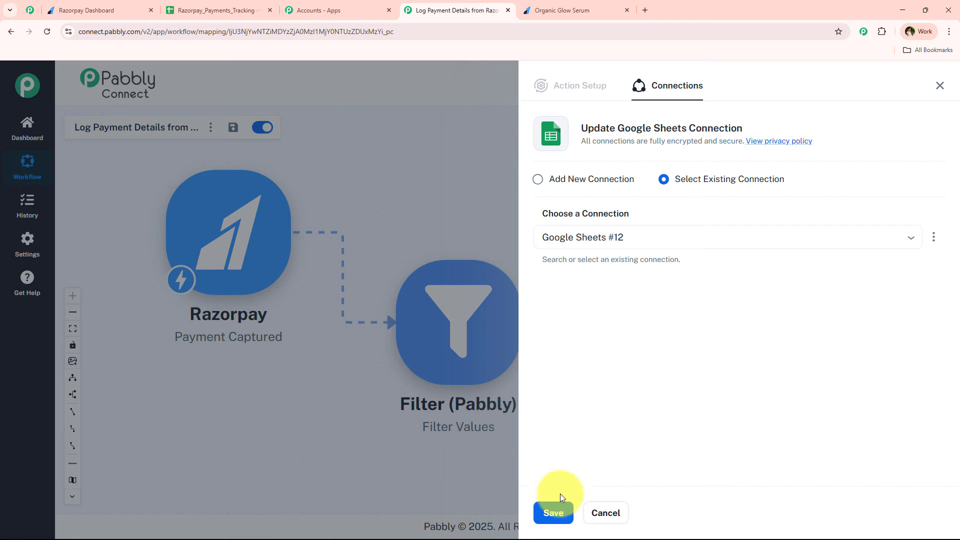
click(553, 513)
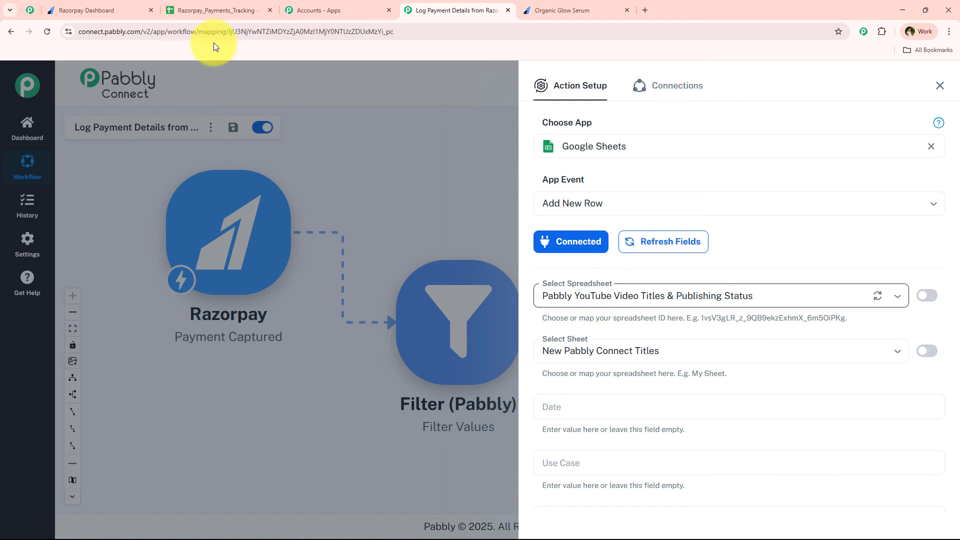
Check the tracking sheet, then select Razorpay_Payments_Tracking as the spreadsheet of the Add New Row action.
click(173, 10)
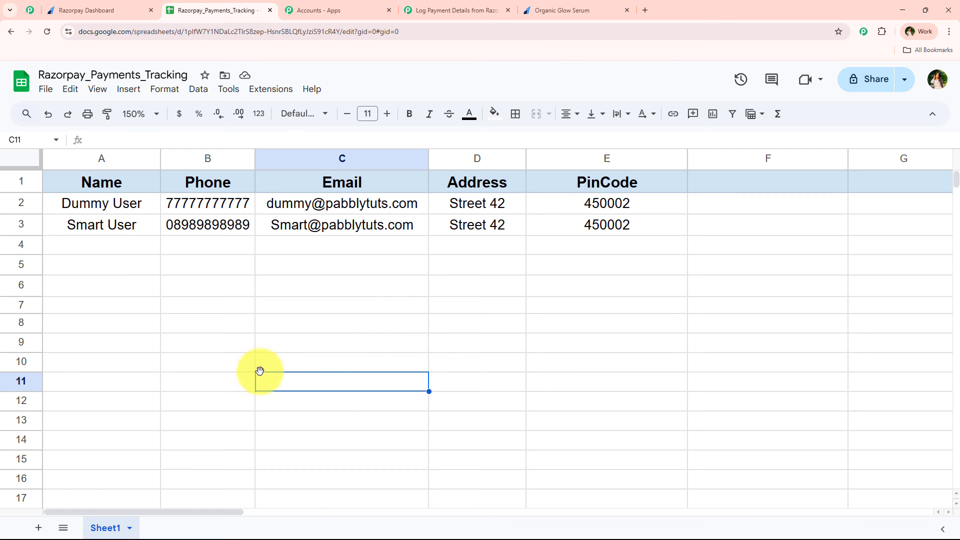
click(492, 10)
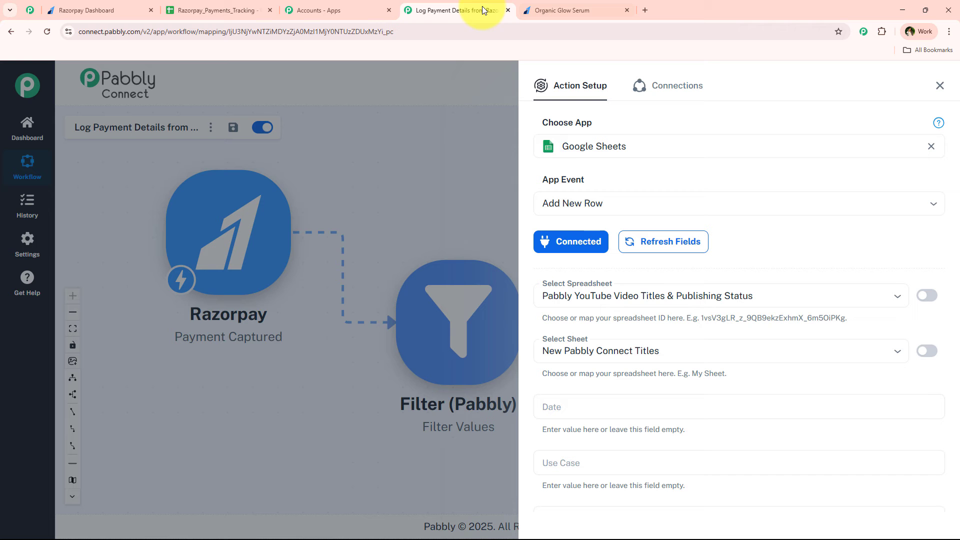
click(643, 295)
click(628, 345)
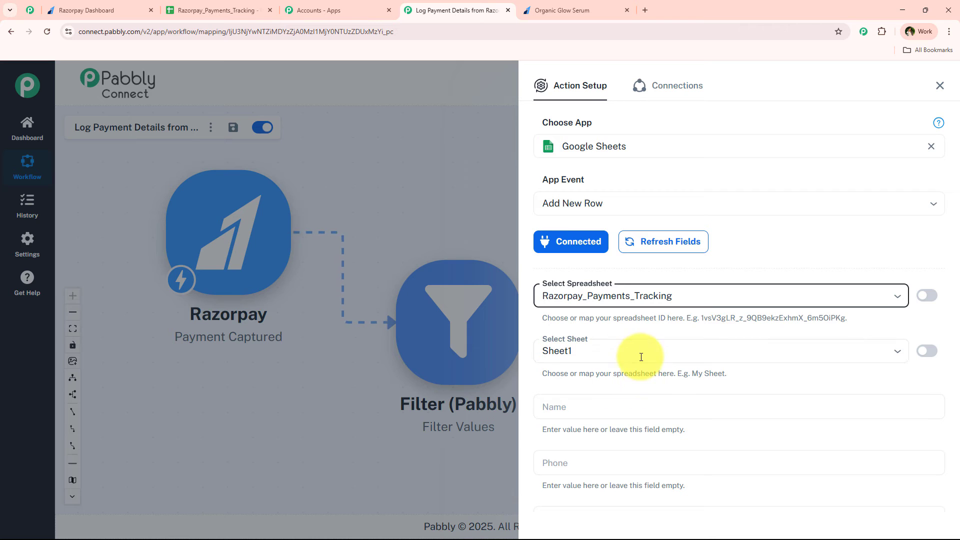
Map the row's Name and Phone fields to Razorpay's payload payment entity notes name and notes phone.
scroll(640, 355, down, 3)
scroll(626, 307, down, 1)
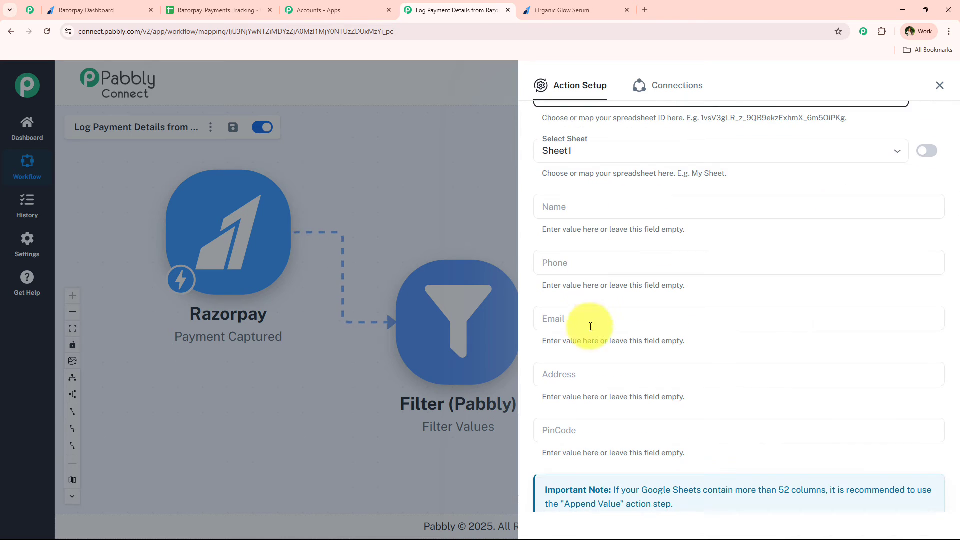
click(574, 207)
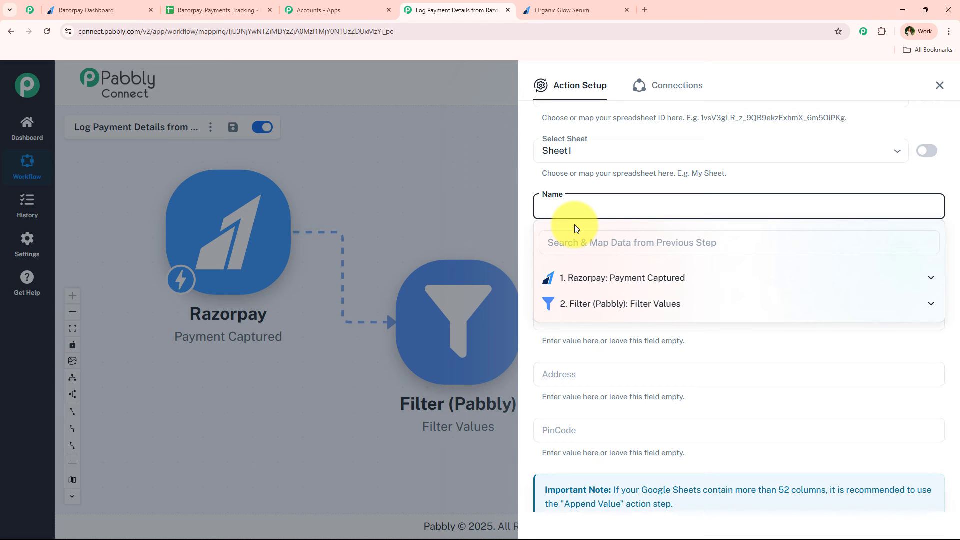
click(576, 242)
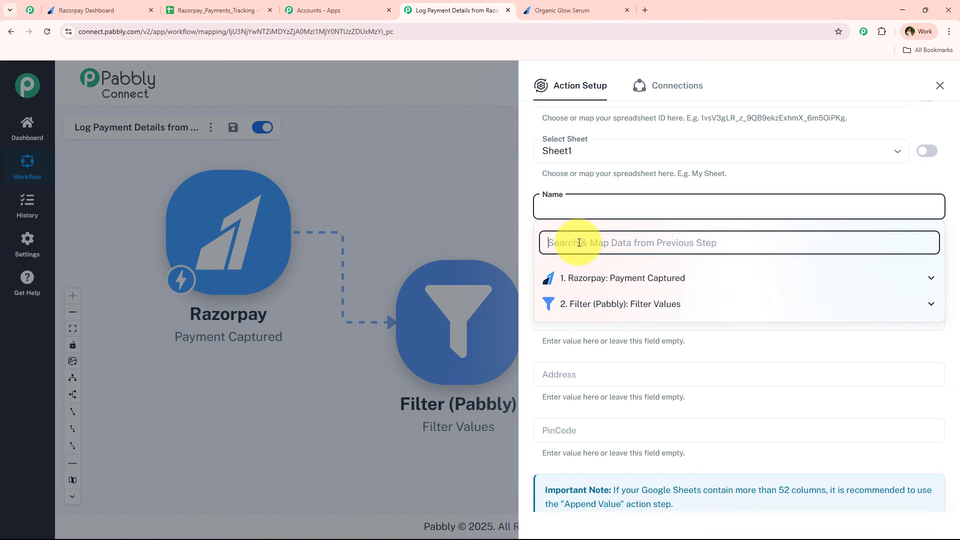
text(na)
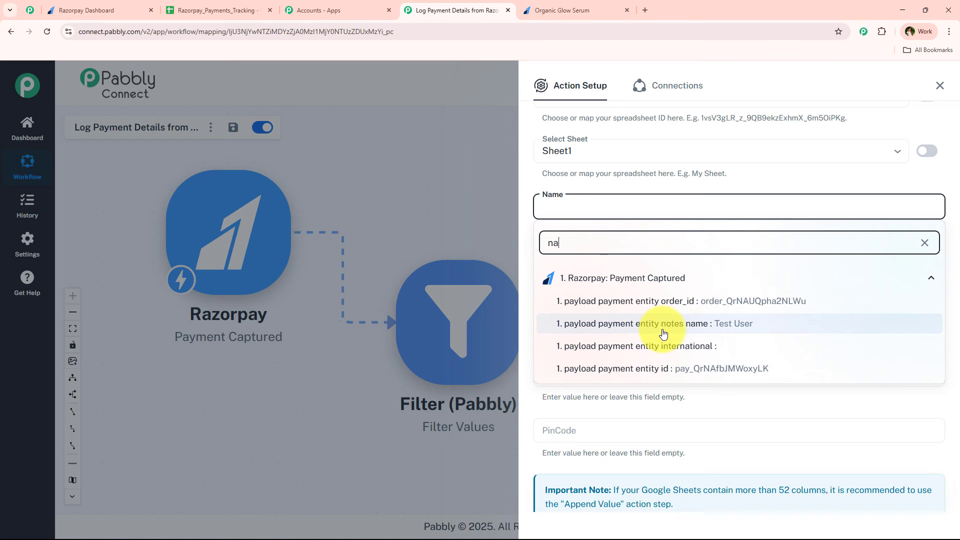
key(Return)
click(582, 263)
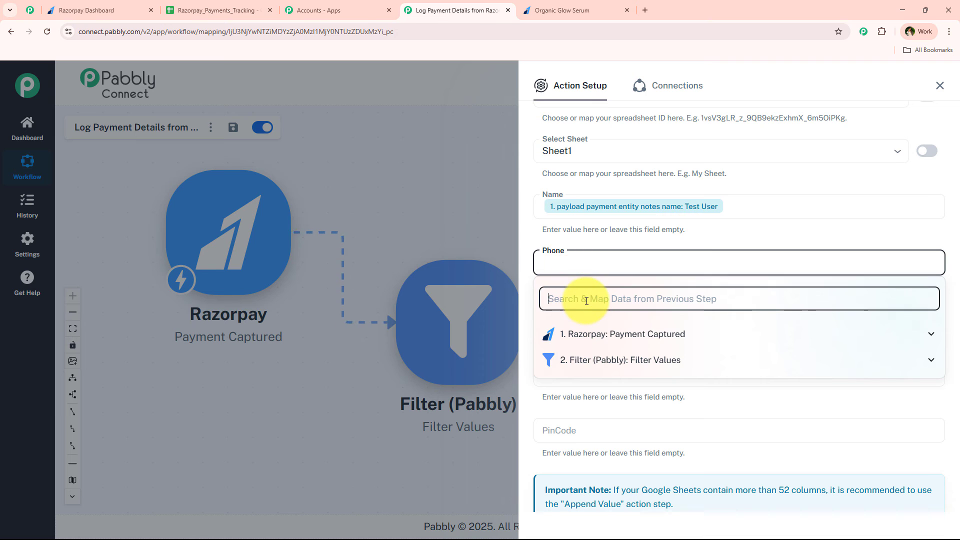
text(ph)
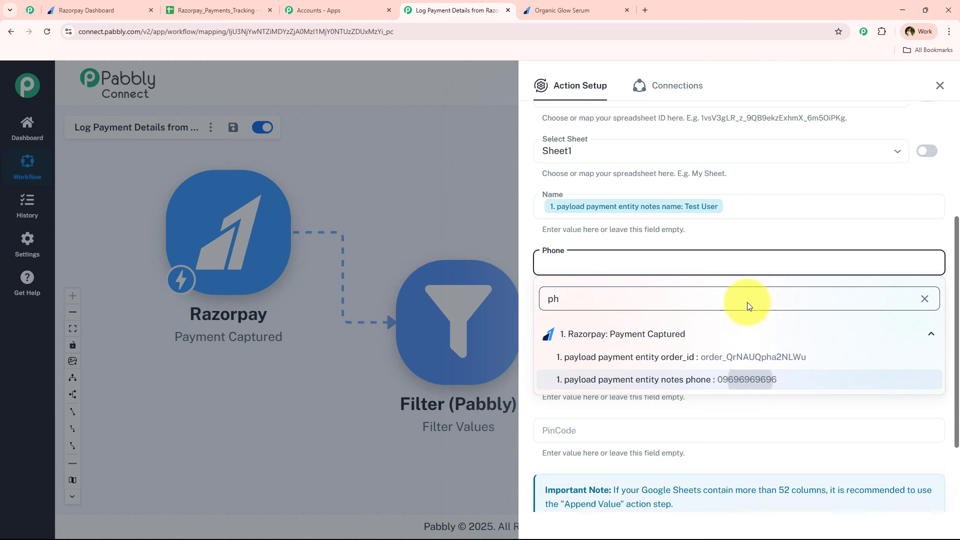
key(Return)
Map the row's Email field to Razorpay's payload payment entity notes email.
click(615, 316)
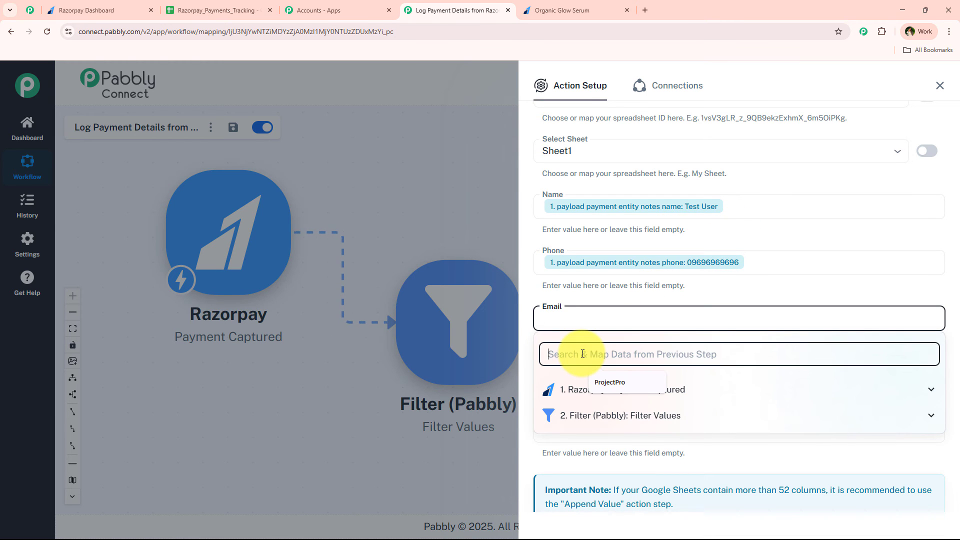
text(@)
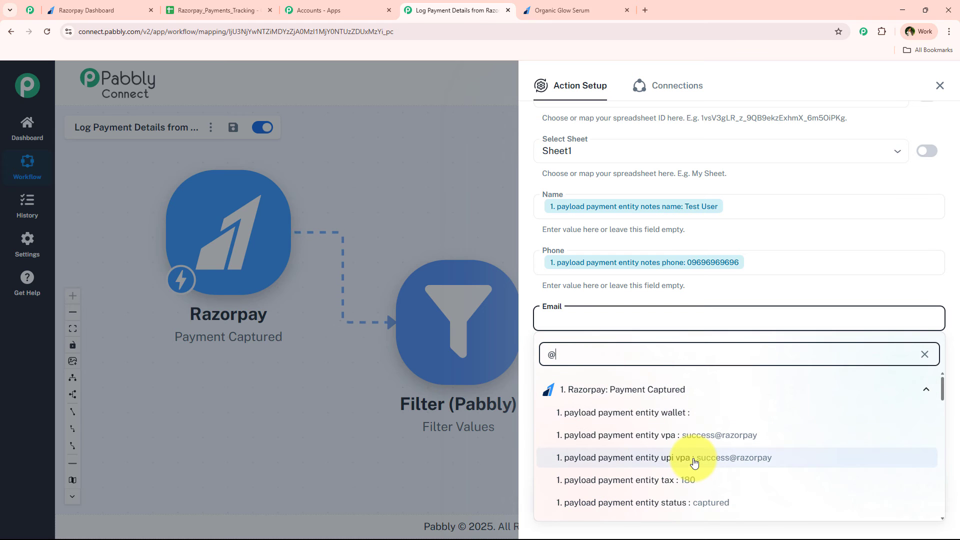
scroll(710, 450, down, 3)
scroll(718, 450, down, 2)
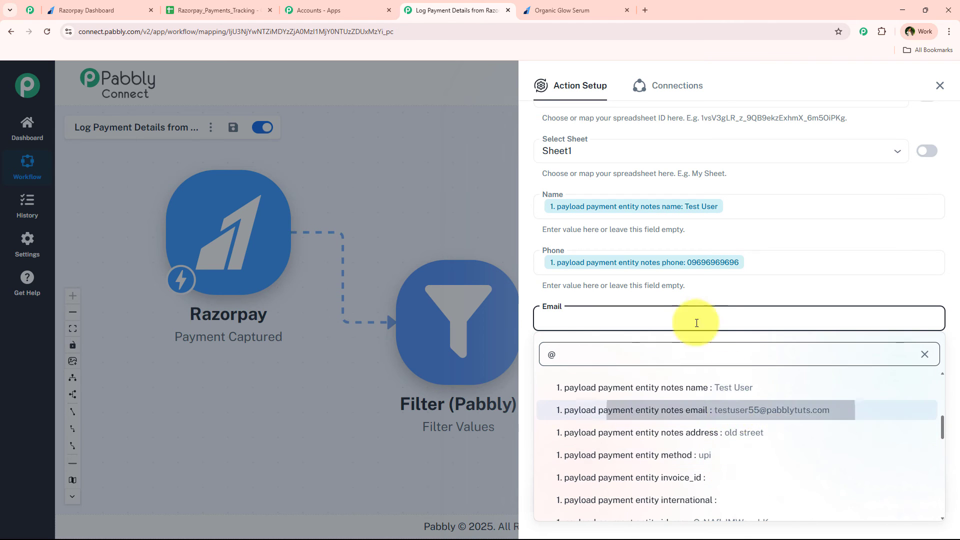
key(Return)
click(657, 300)
Map the Address and PinCode fields to Razorpay's payload payment entity notes address and notes pin_code.
scroll(585, 340, down, 1)
click(595, 325)
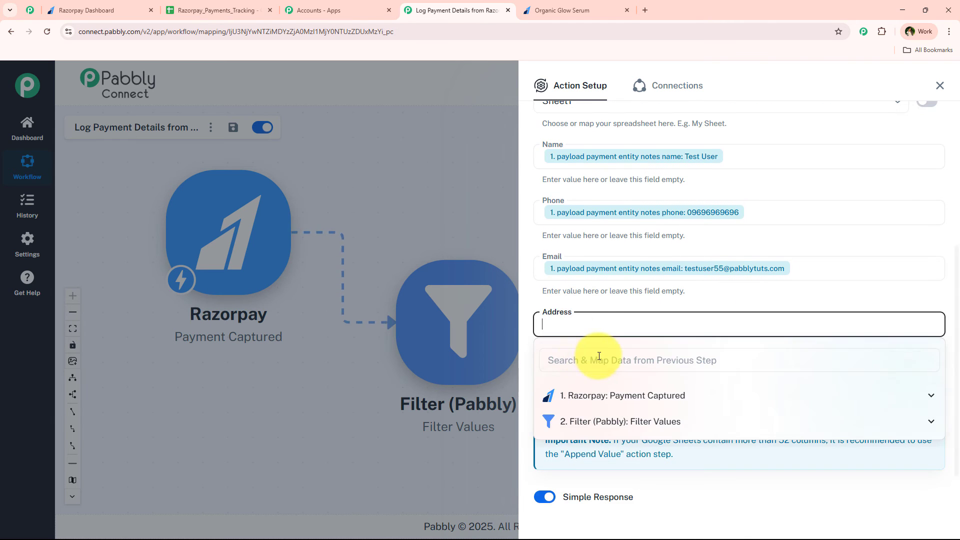
text(add)
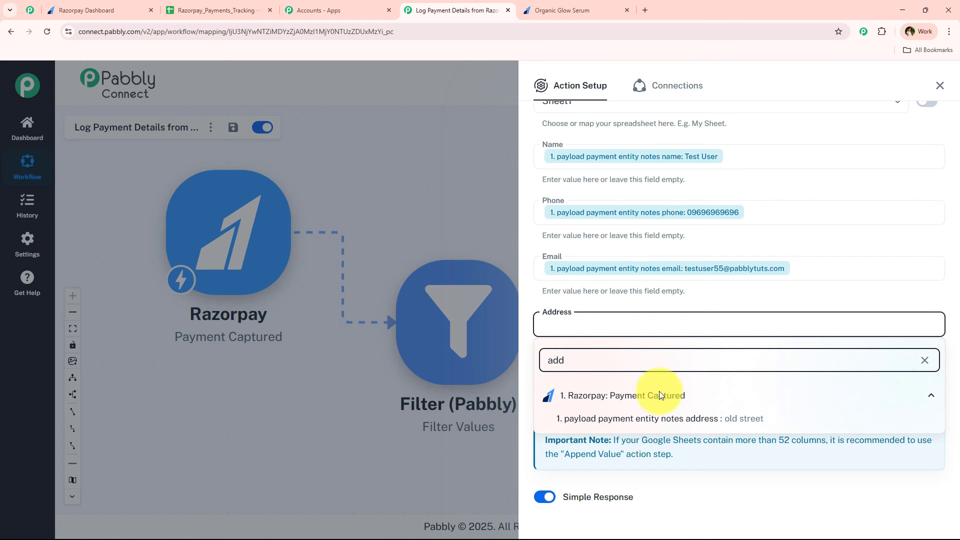
click(683, 418)
click(643, 347)
click(590, 385)
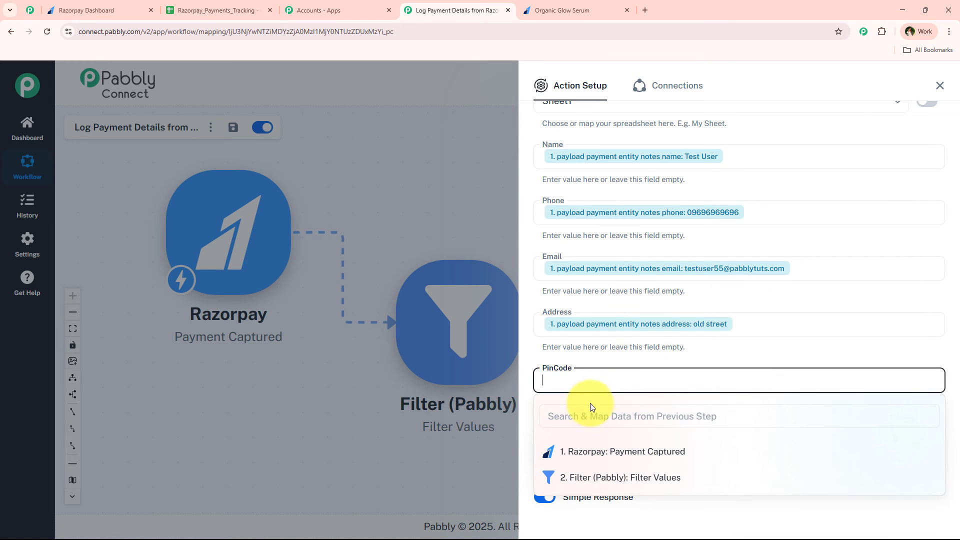
text(pin)
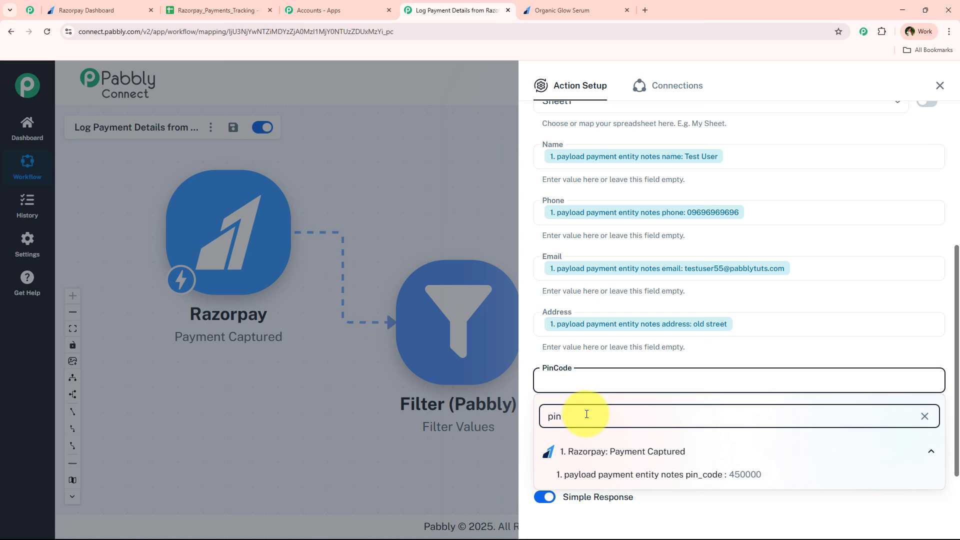
click(707, 474)
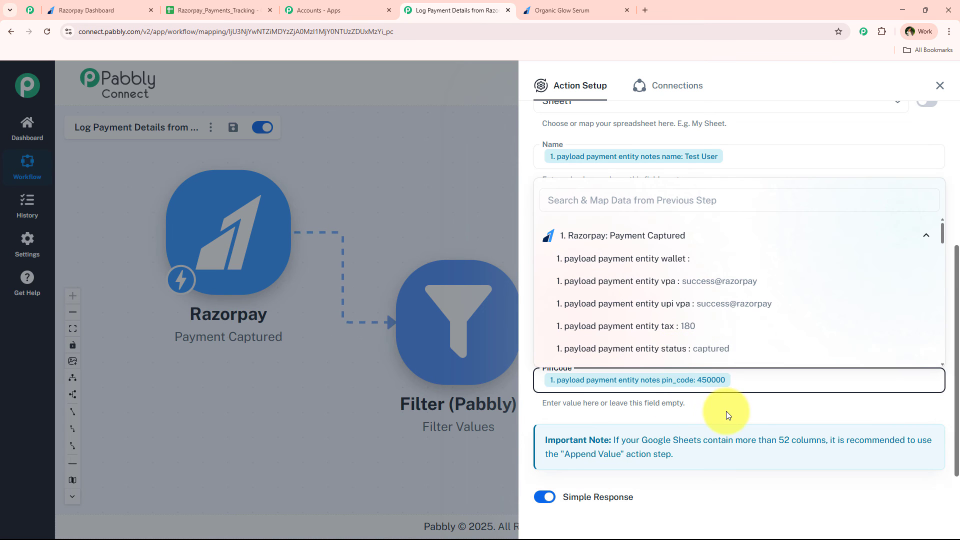
click(726, 411)
Review the mapped fields, save the Add New Row action with a test request, check its response and close the action setup.
scroll(700, 338, down, 3)
scroll(701, 338, up, 5)
scroll(700, 338, down, 4)
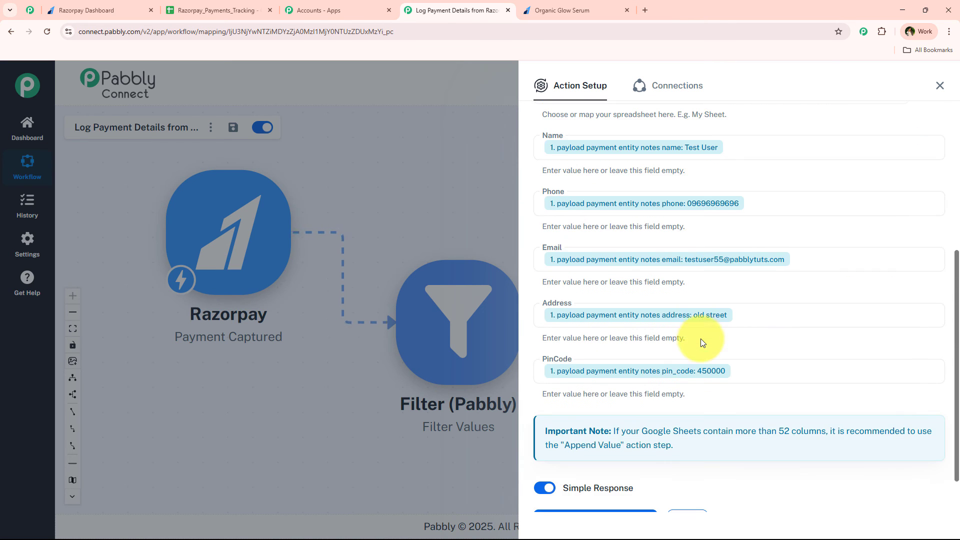
scroll(700, 338, down, 1)
click(609, 470)
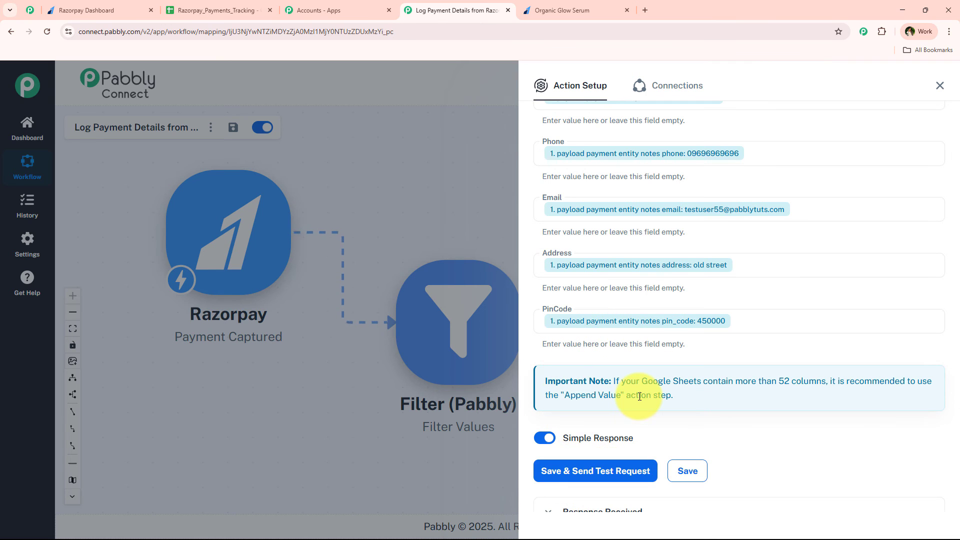
scroll(643, 392, down, 6)
scroll(703, 432, down, 1)
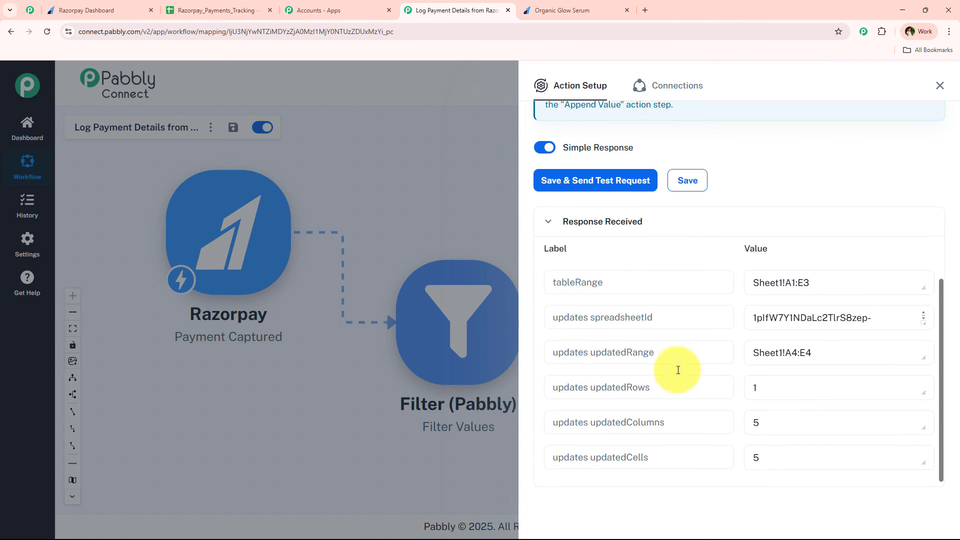
scroll(665, 369, up, 1)
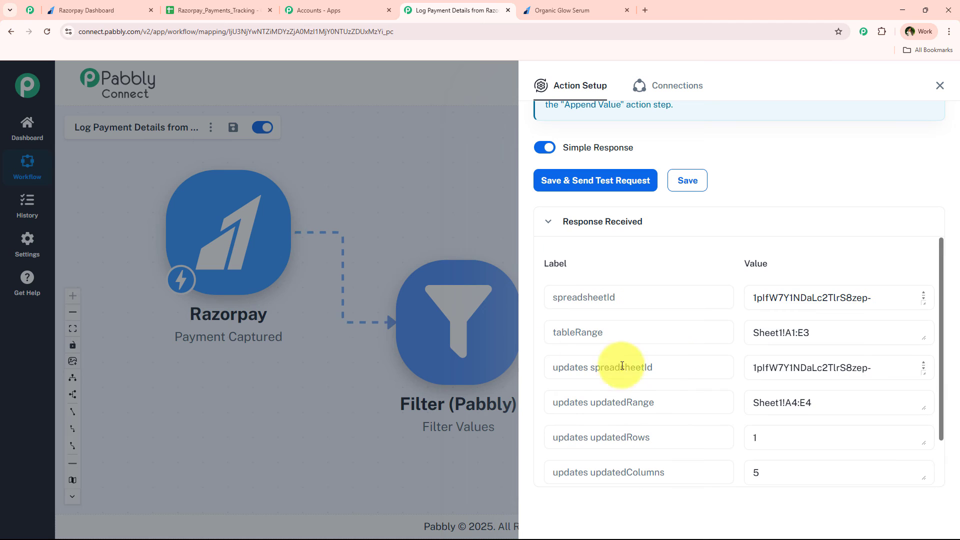
click(939, 89)
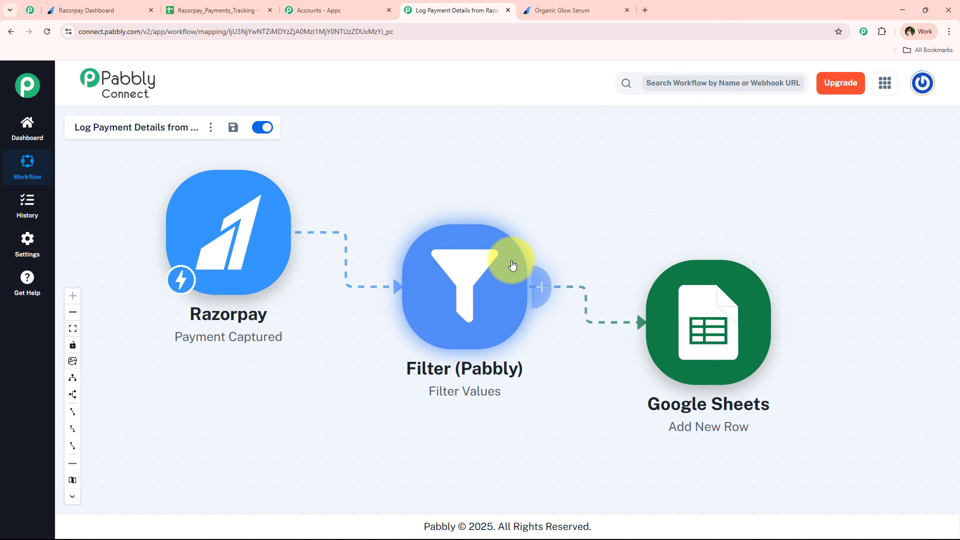
Switch to the Razorpay_Payments_Tracking sheet, select the new row 4 and widen the Email column to fit its address on one line.
click(190, 10)
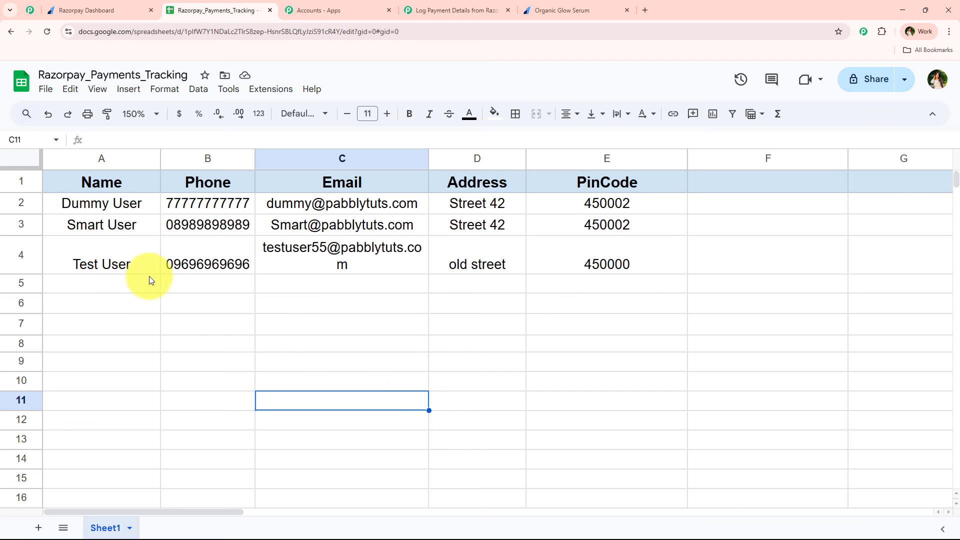
drag(136, 265, 560, 258)
drag(429, 159, 475, 159)
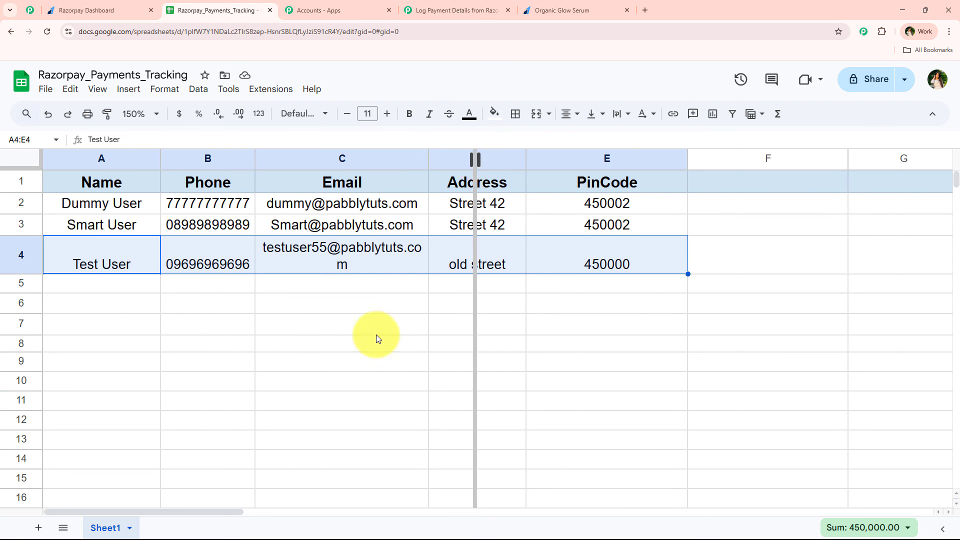
click(378, 339)
Check the phone, email, address and PinCode cells of row 4 in the tracking sheet.
click(146, 229)
click(232, 247)
click(443, 249)
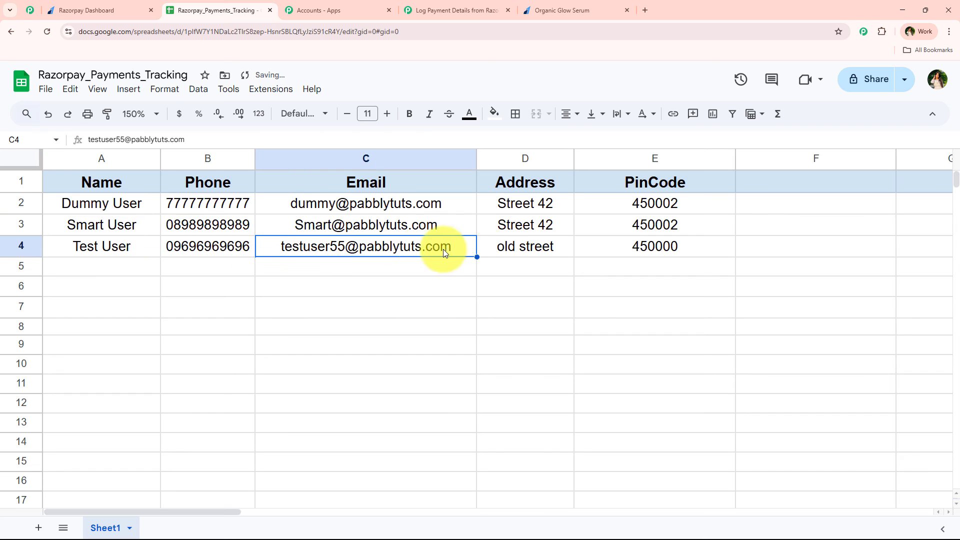
click(498, 247)
click(611, 251)
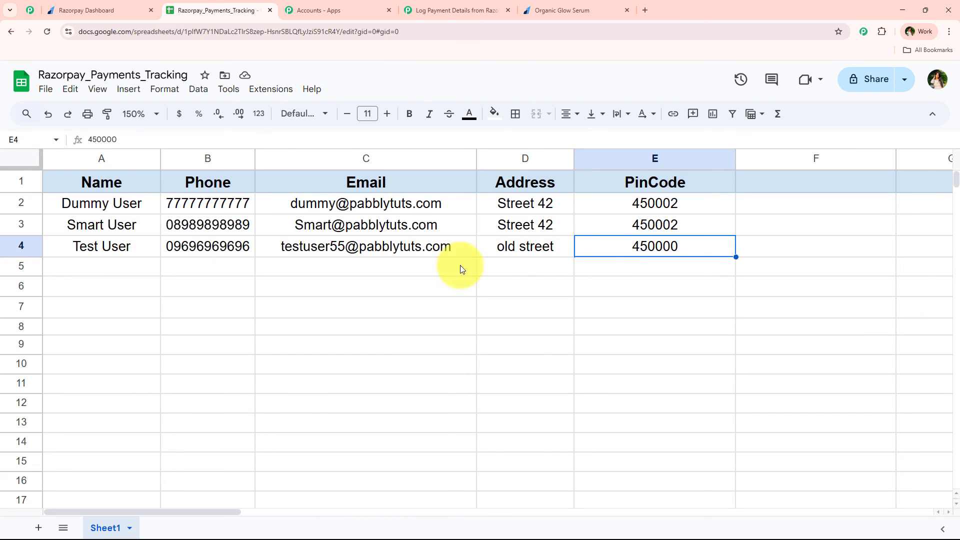
Recheck the Razorpay payment page and the tracking sheet, then move the workflow's Google Sheets node slightly lower on the canvas.
click(534, 10)
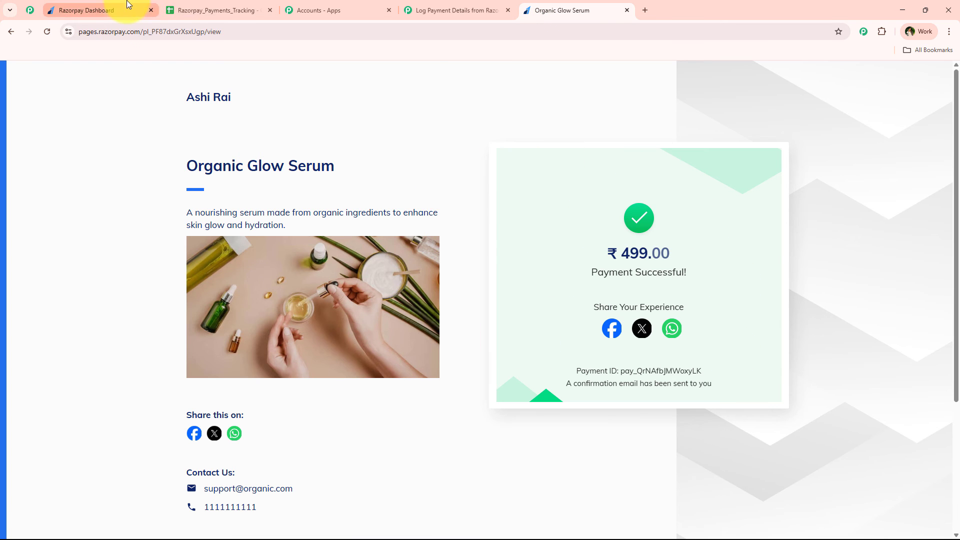
click(430, 10)
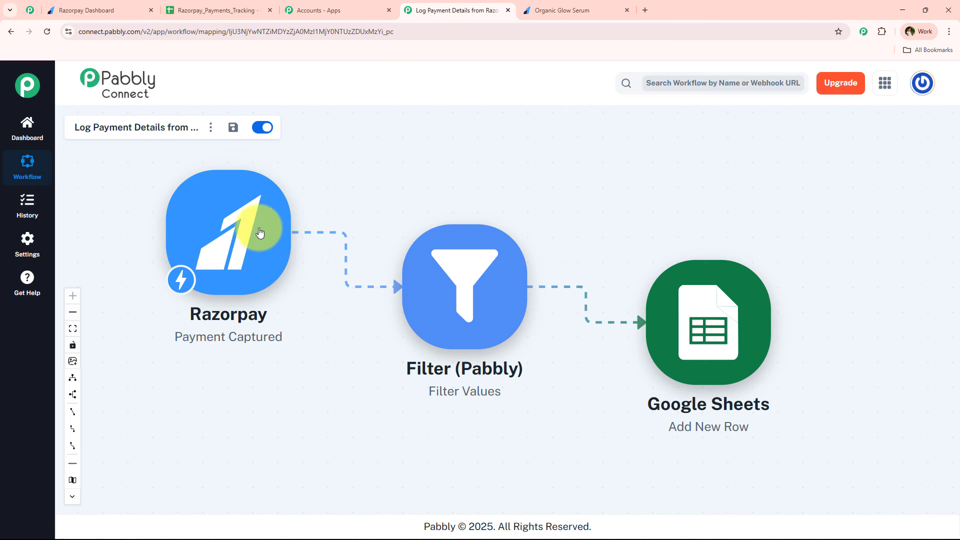
click(181, 6)
click(424, 10)
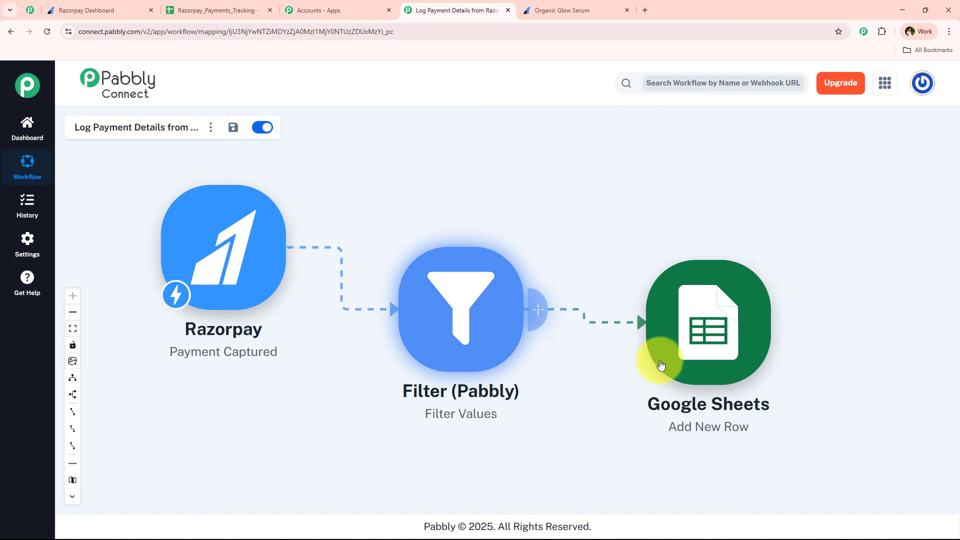
drag(658, 358, 658, 375)
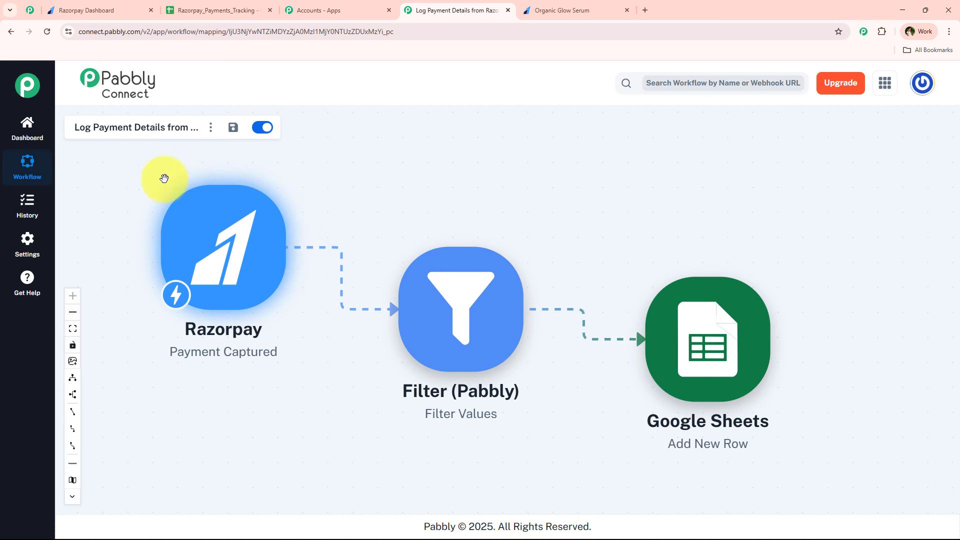
Review the Organic Glow Serum payment page and the tracking sheet's row 4, then return to the Pabbly Connect workflow.
click(518, 6)
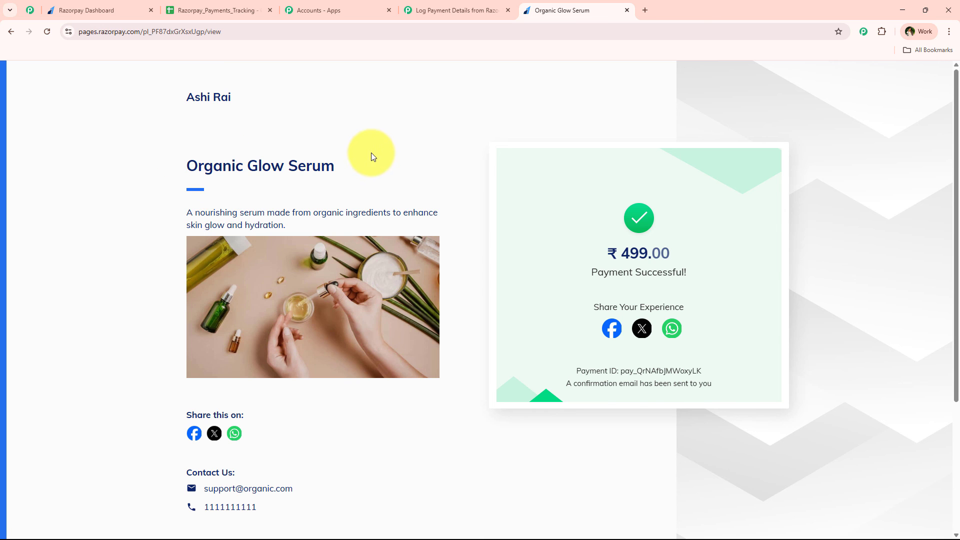
click(438, 9)
click(210, 10)
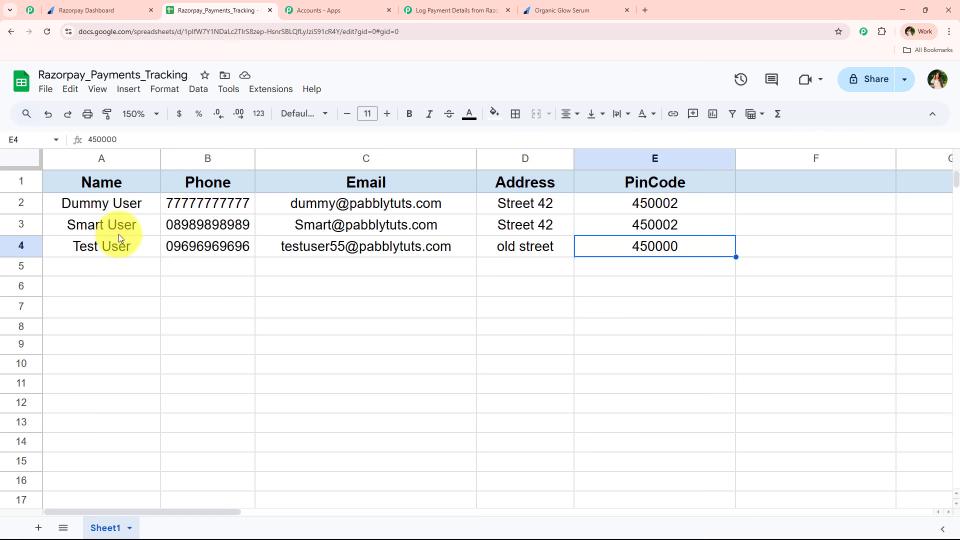
drag(119, 238, 638, 247)
click(450, 10)
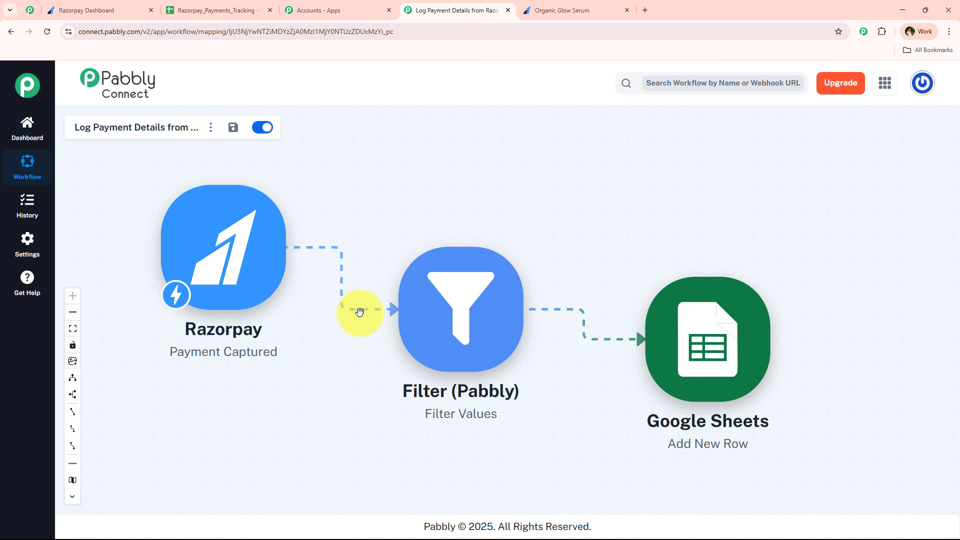